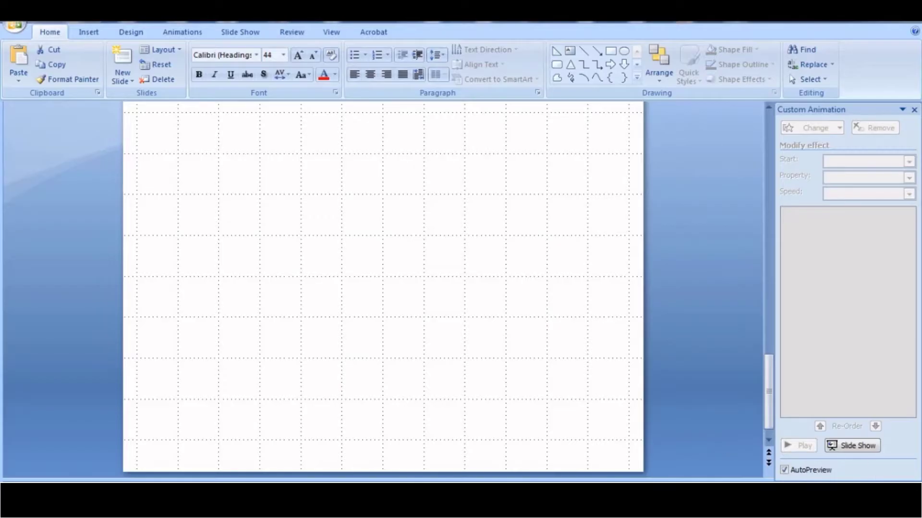
Step: Draw a circle for the head and an isosceles triangle body directly beneath it
scroll(383, 288, "up", 2)
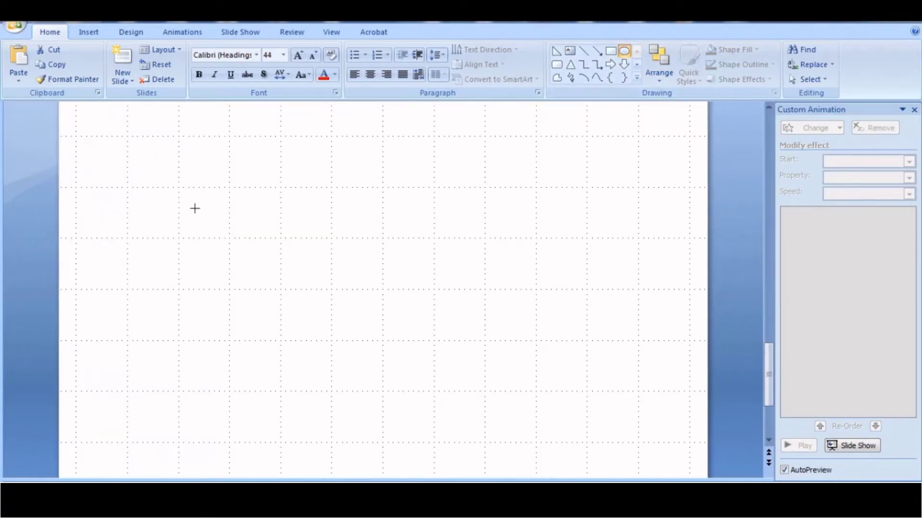
left_click_drag(195, 208, 242, 266)
left_click(570, 64)
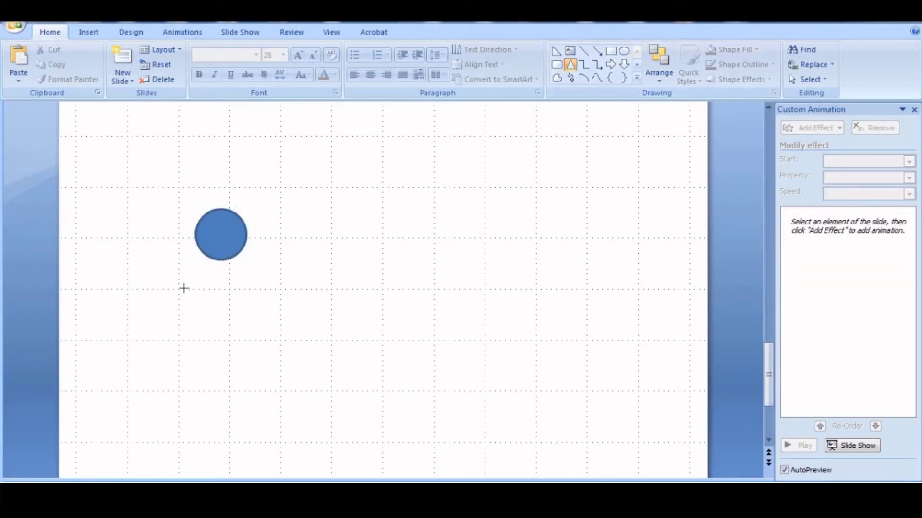
mouse_move(205, 259)
left_mouse_down()
mouse_move(278, 358)
mouse_move(293, 356)
mouse_move(238, 333)
left_mouse_up()
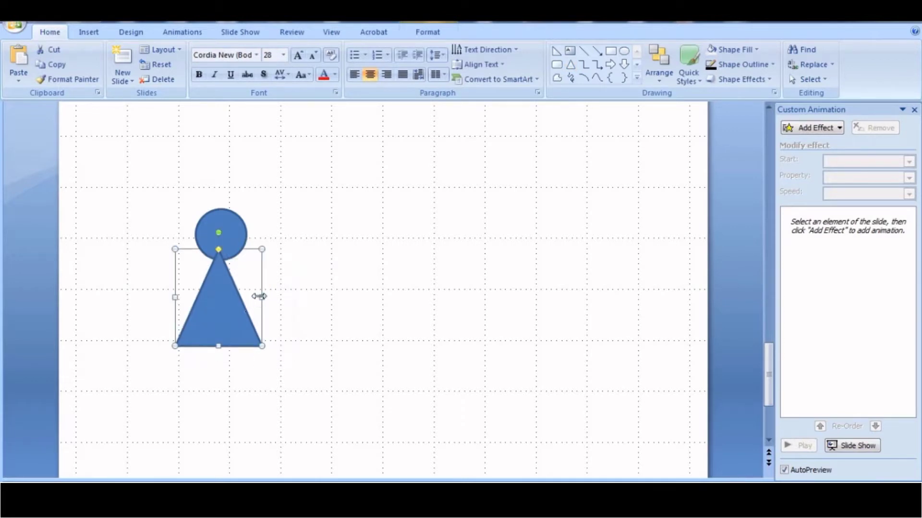
left_click(286, 315)
left_click(255, 318)
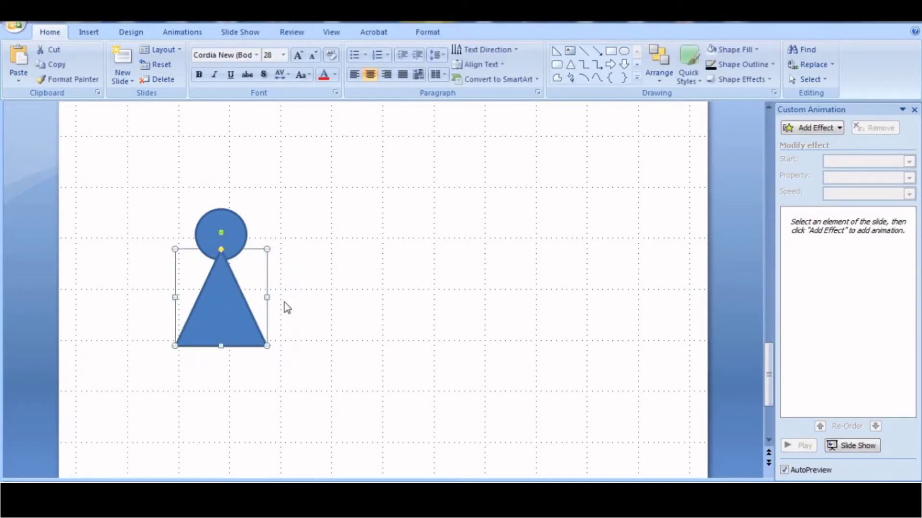
left_click(285, 307)
left_click(624, 51)
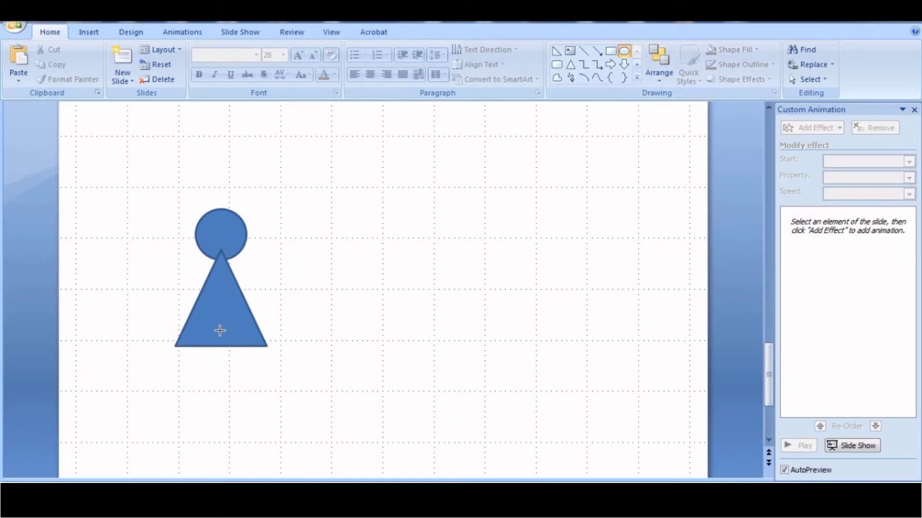
Step: Draw a thin oval leg, widen it and centre it under the triangle
left_click_drag(220, 330, 238, 390)
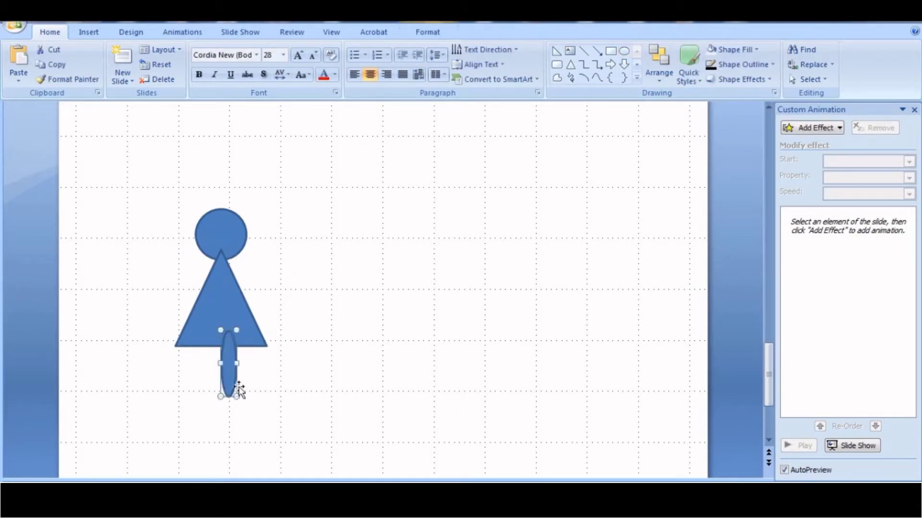
left_click_drag(237, 330, 242, 330)
left_click_drag(237, 366, 214, 326)
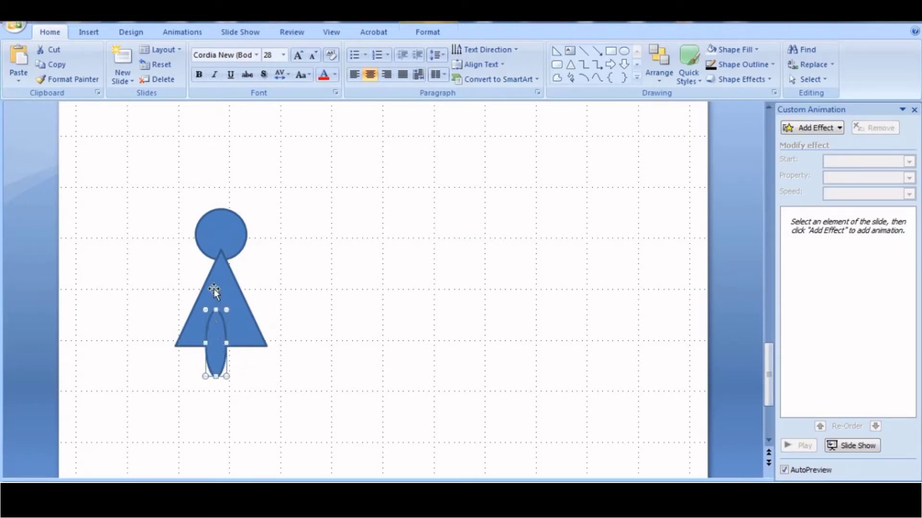
left_click(214, 290)
left_click(216, 335)
Step: Duplicate the leg with Ctrl+D, overlap it with the first and tilt it to cross
key("ctrl+d")
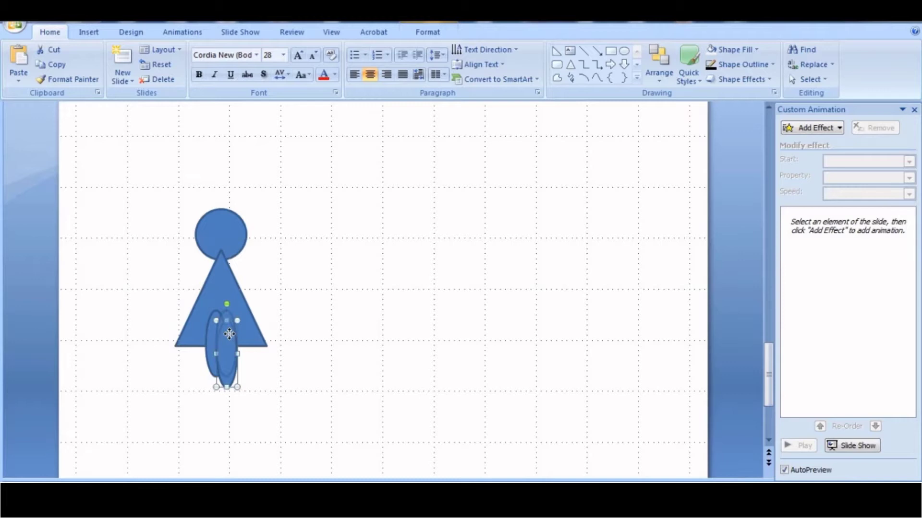
key("Up")
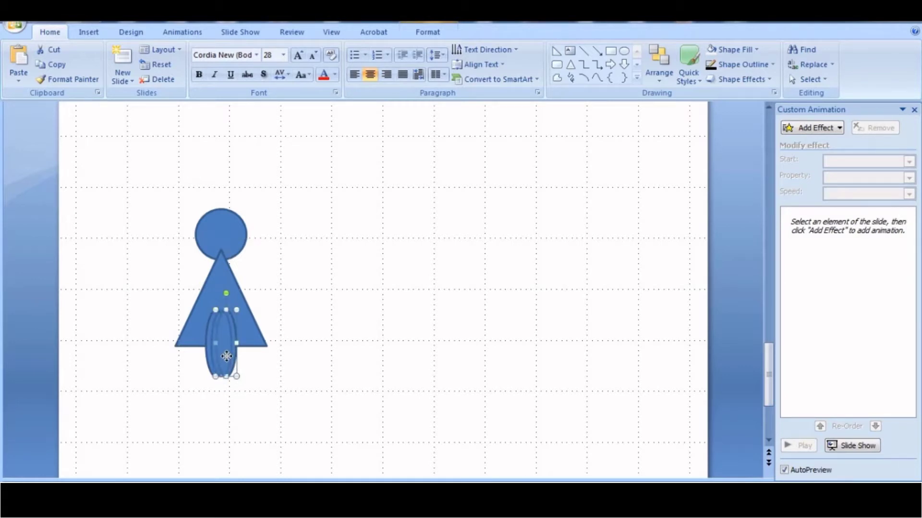
key("Left")
left_click_drag(224, 295, 211, 321)
left_click(217, 297)
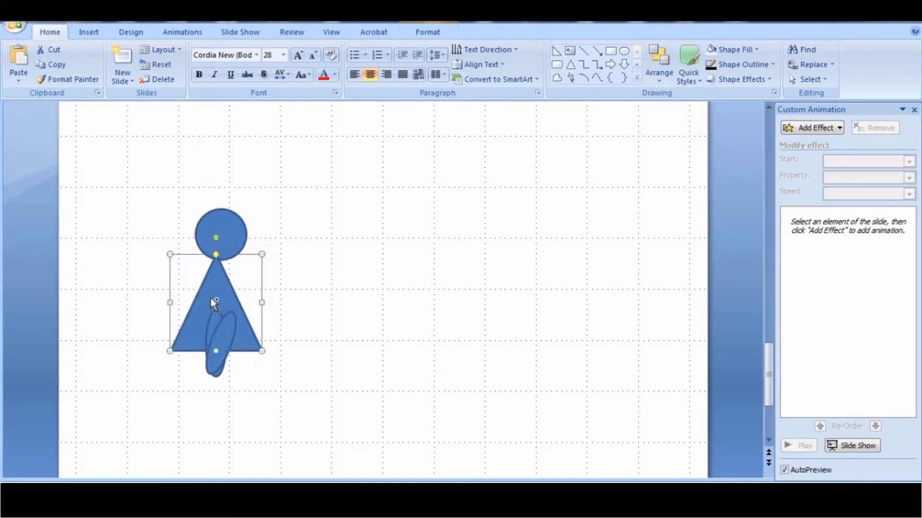
left_click(214, 316)
left_click_drag(217, 294, 201, 295)
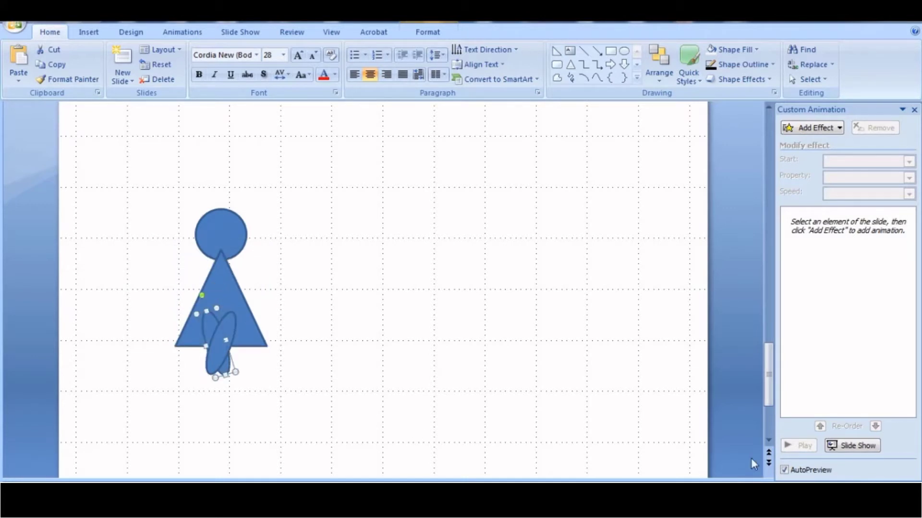
Step: Select the whole figure and shift it to the centre of the slide
left_click_drag(768, 364, 768, 371)
left_click_drag(120, 165, 315, 475)
key("Right")
key("Right")
key("Right")
key("Right")
key("Right")
key("Right")
key("Right")
key("Right")
key("Right")
key("Right")
left_click(506, 349)
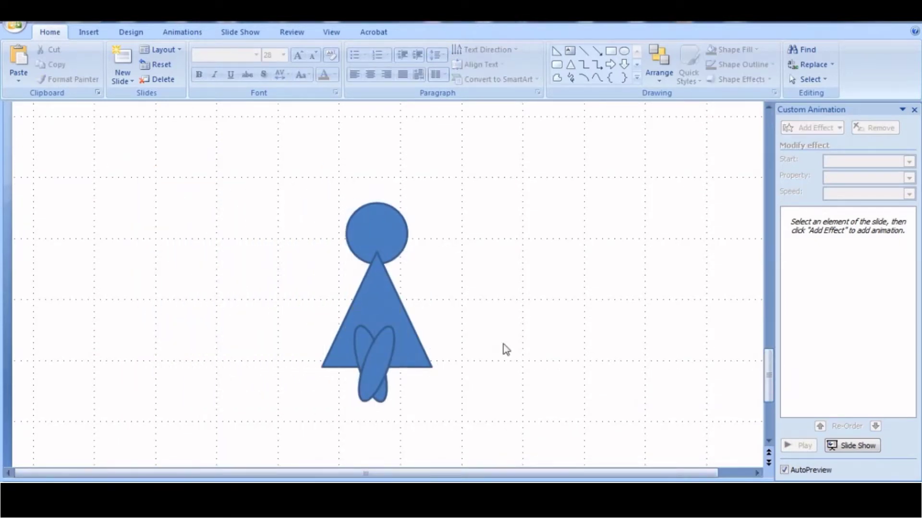
Step: Bring the triangle and then the head circle to the front, hiding the leg tops
right_click(386, 303)
mouse_move(477, 389)
left_click(576, 388)
left_click(528, 349)
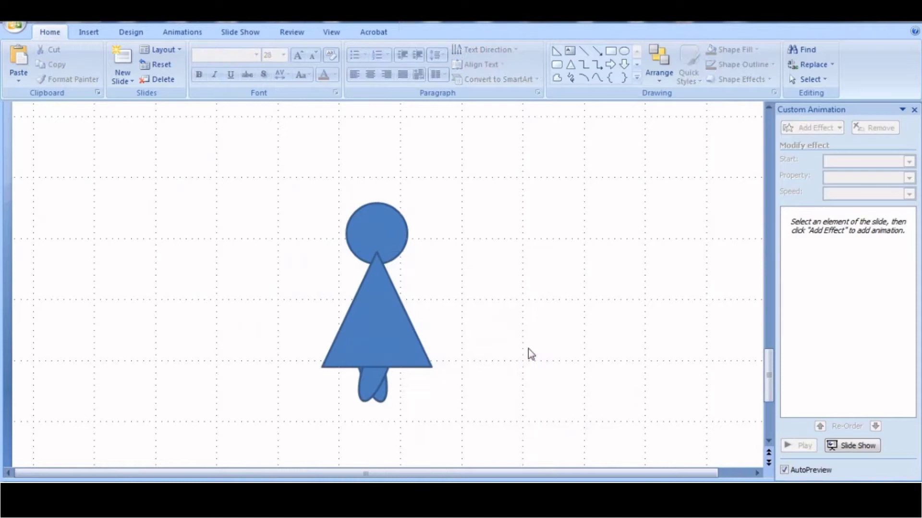
right_click(383, 240)
mouse_move(459, 330)
left_click(597, 327)
left_click(564, 310)
Step: Nudge one leg oval slightly to the right
left_click(379, 379)
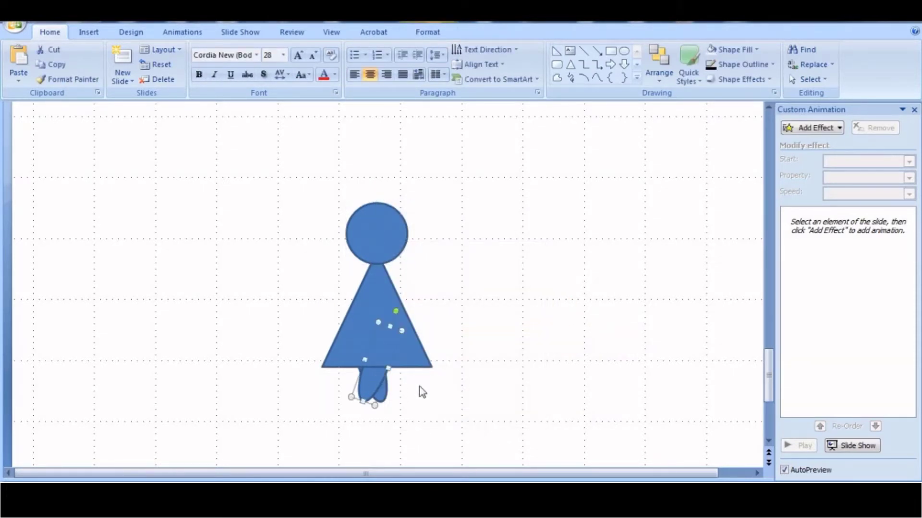
left_click(418, 387)
left_click(380, 395)
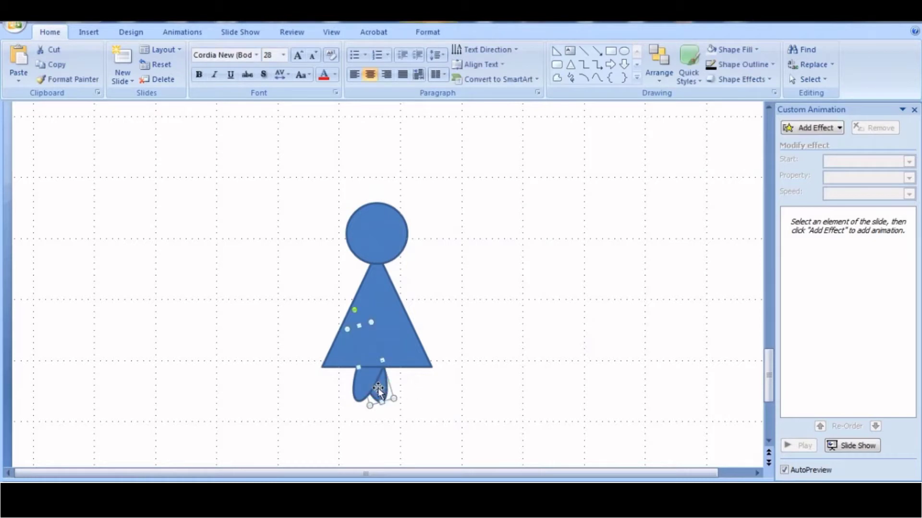
left_click_drag(380, 395, 387, 395)
left_click(436, 401)
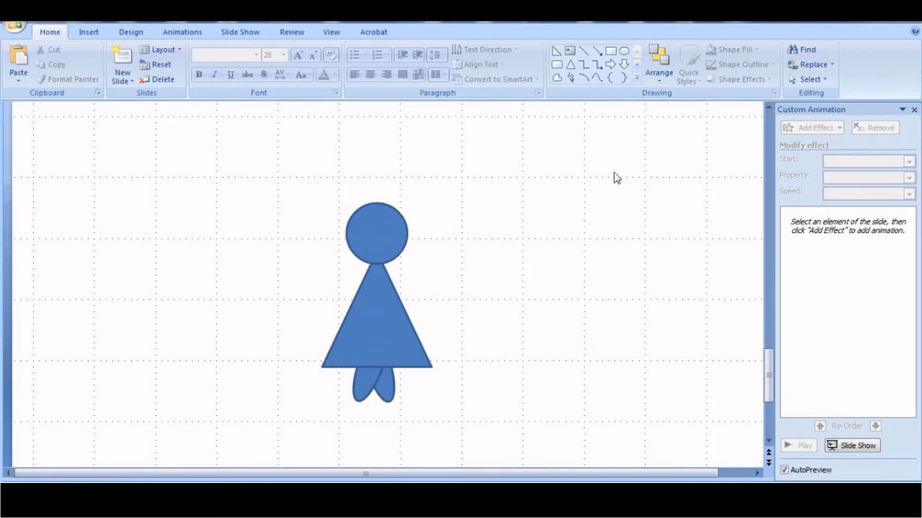
Step: Draw a thin upright oval arm on the triangle body
left_click(623, 50)
mouse_move(473, 257)
left_mouse_down()
mouse_move(488, 312)
mouse_move(380, 318)
left_mouse_up()
left_click(482, 293)
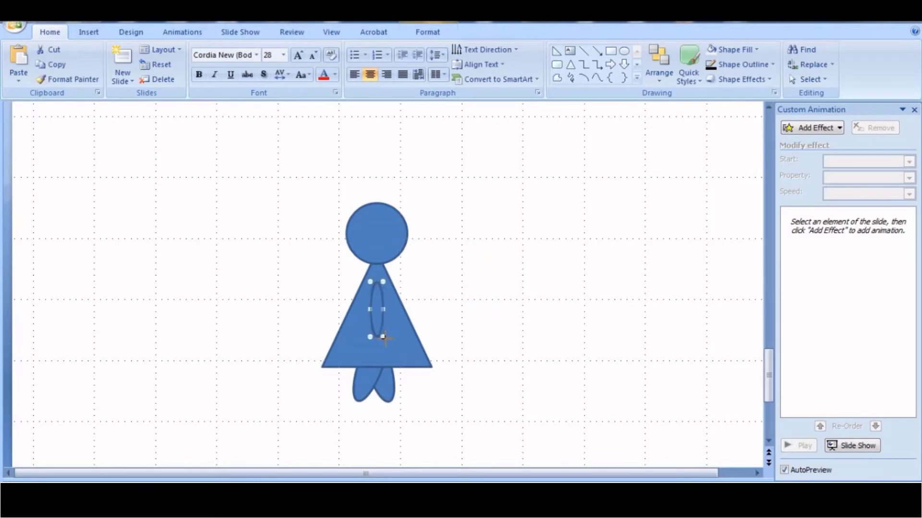
left_click(479, 286)
left_click(384, 305)
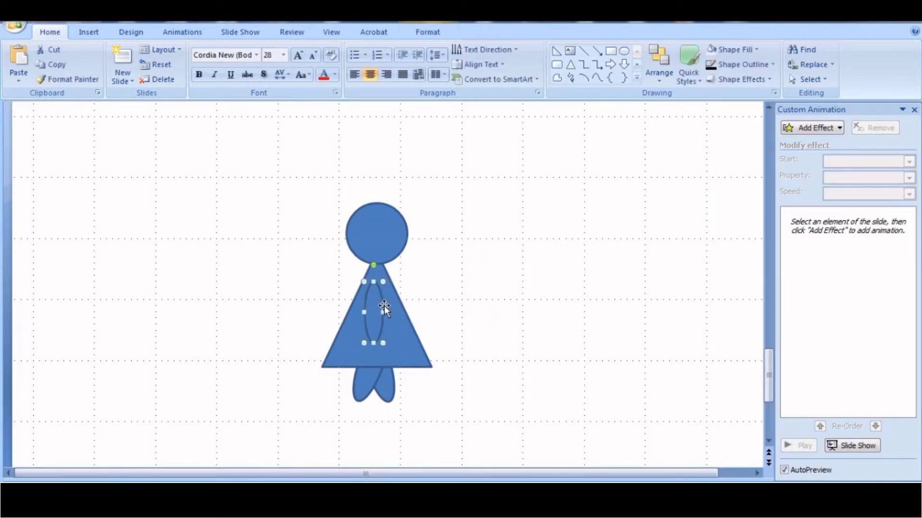
left_click(484, 267)
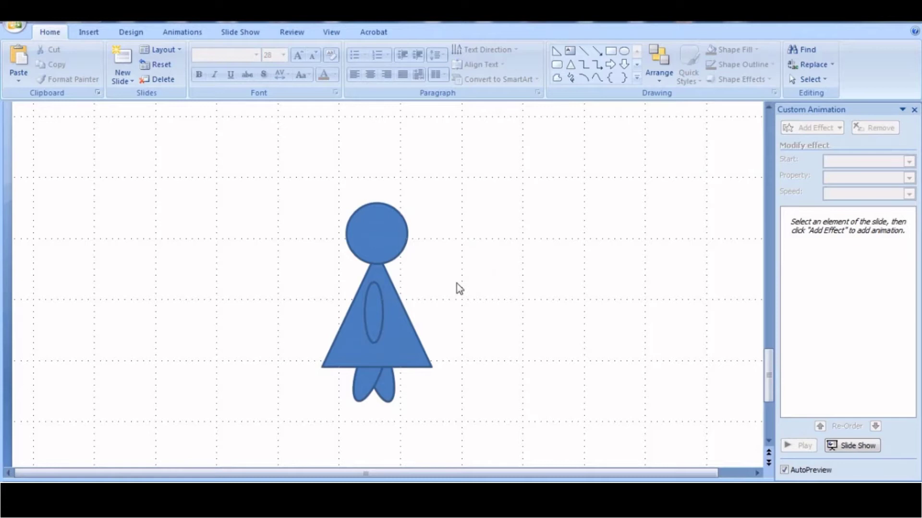
left_click_drag(374, 303, 379, 303)
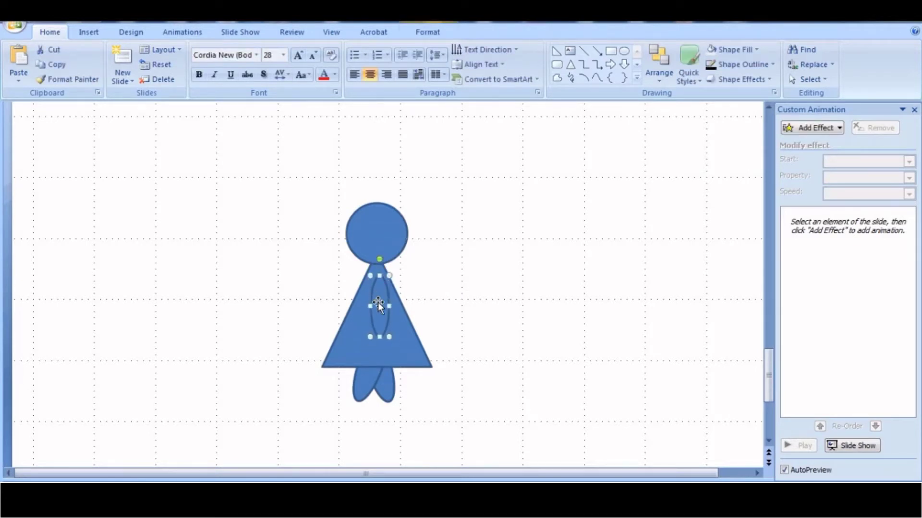
left_click(438, 298)
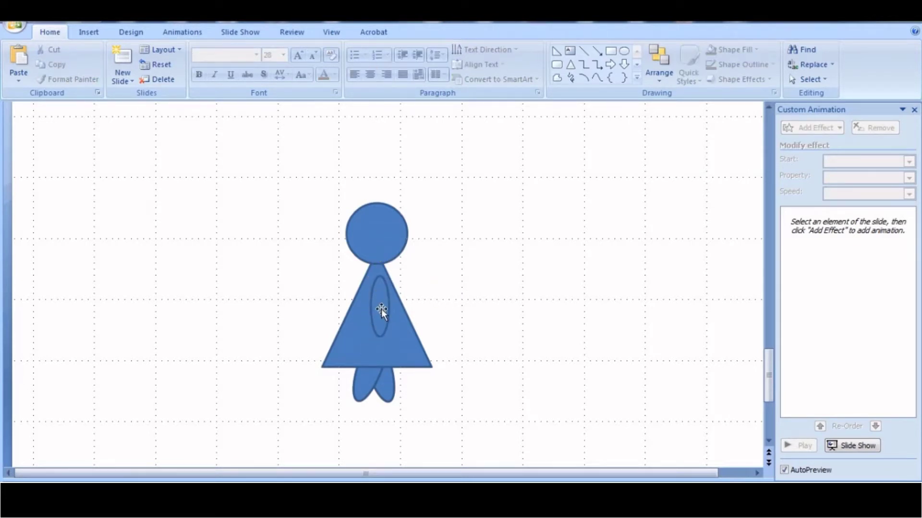
key("ctrl+z")
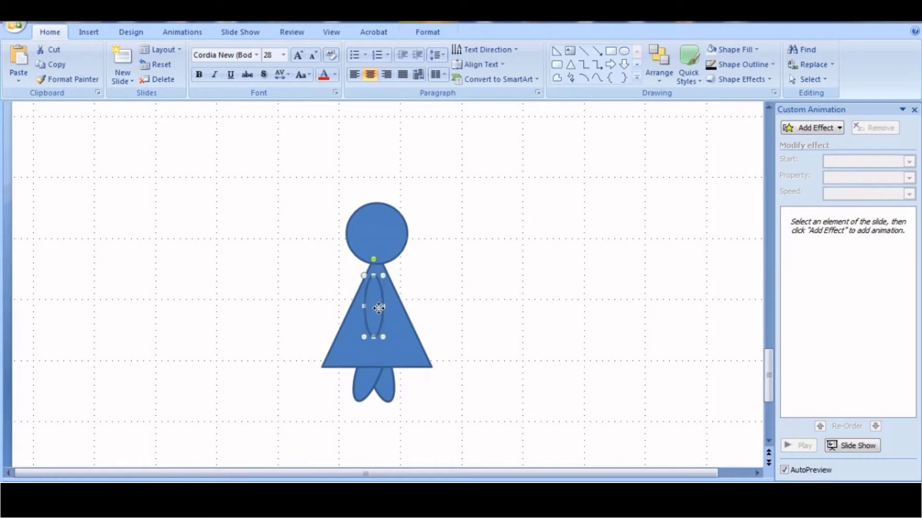
Step: Align the arm oval to the centre of the triangle body
left_click(658, 60)
mouse_move(679, 249)
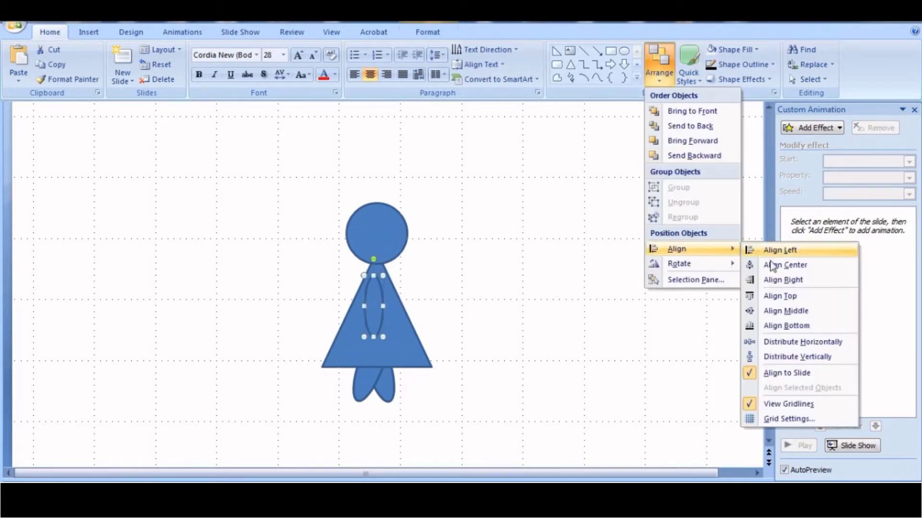
left_click(784, 270)
left_click(658, 60)
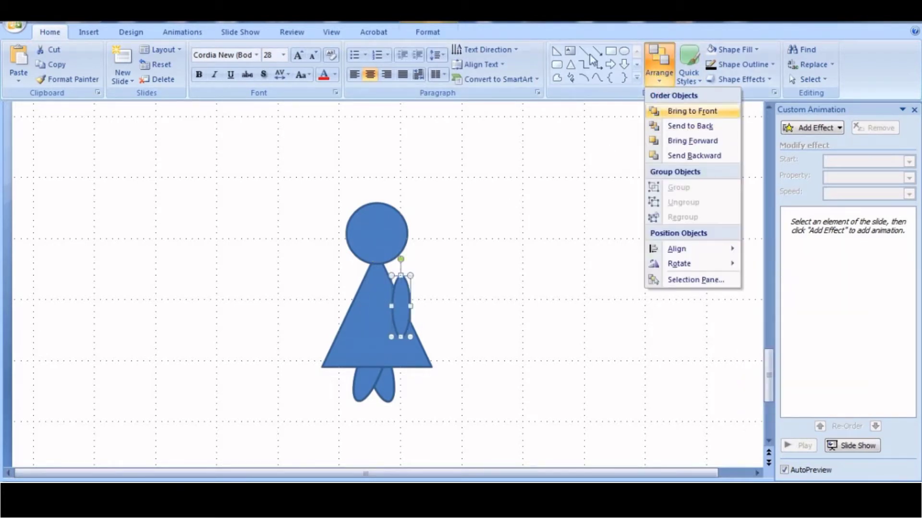
mouse_move(717, 255)
left_click(782, 311)
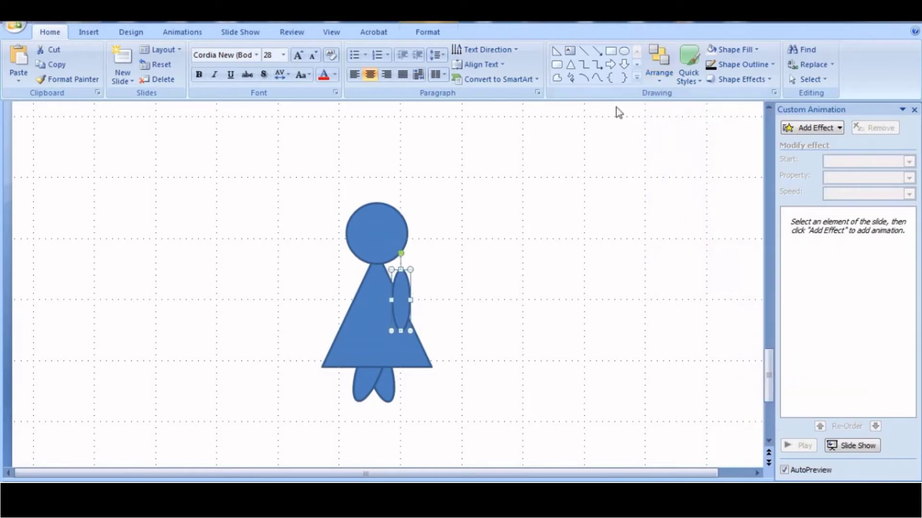
left_click(379, 326, "shift")
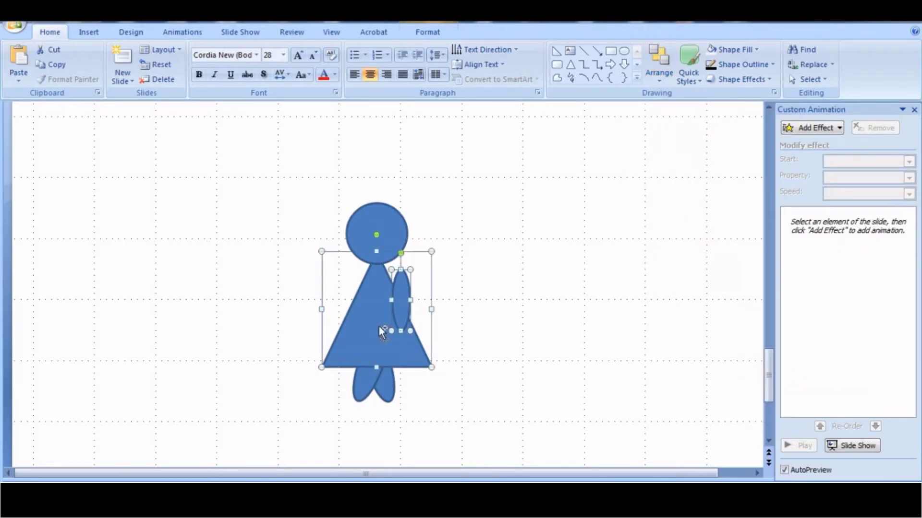
left_click(659, 67)
mouse_move(681, 249)
left_click(788, 265)
left_click(672, 309)
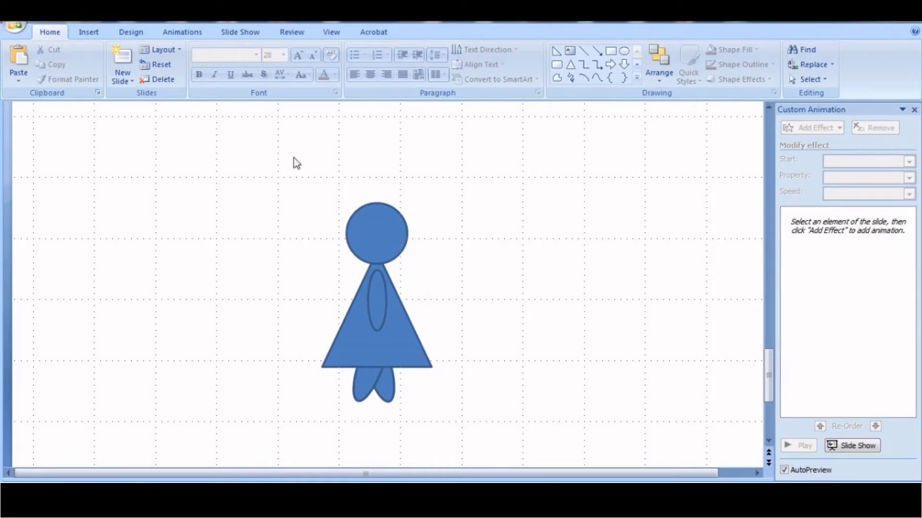
Step: Widen the triangle dress by dragging its left and right handles outward
left_click(381, 224)
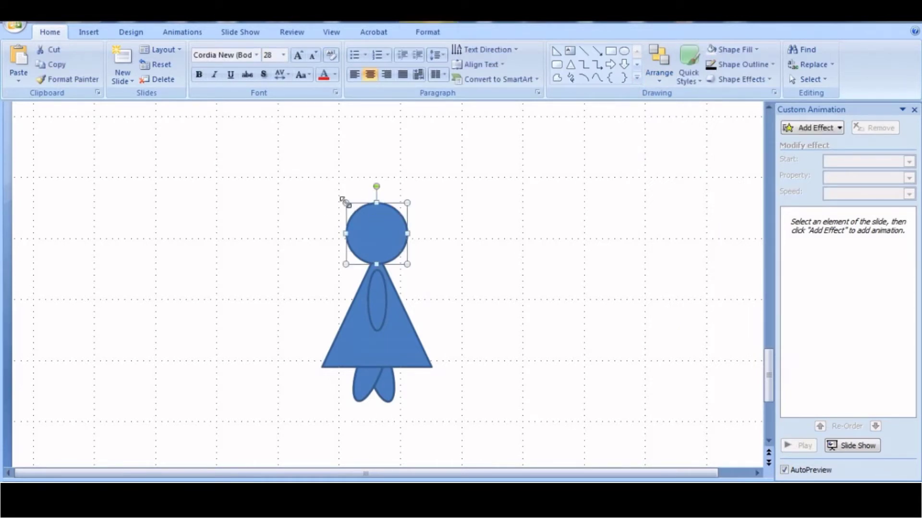
left_click(347, 329)
left_click_drag(319, 310, 315, 310)
left_click_drag(432, 309, 437, 308)
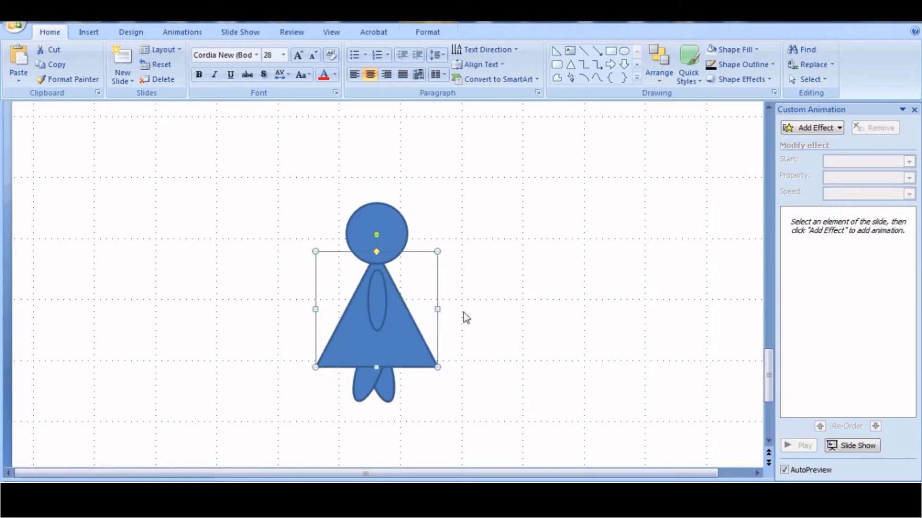
left_click(462, 312)
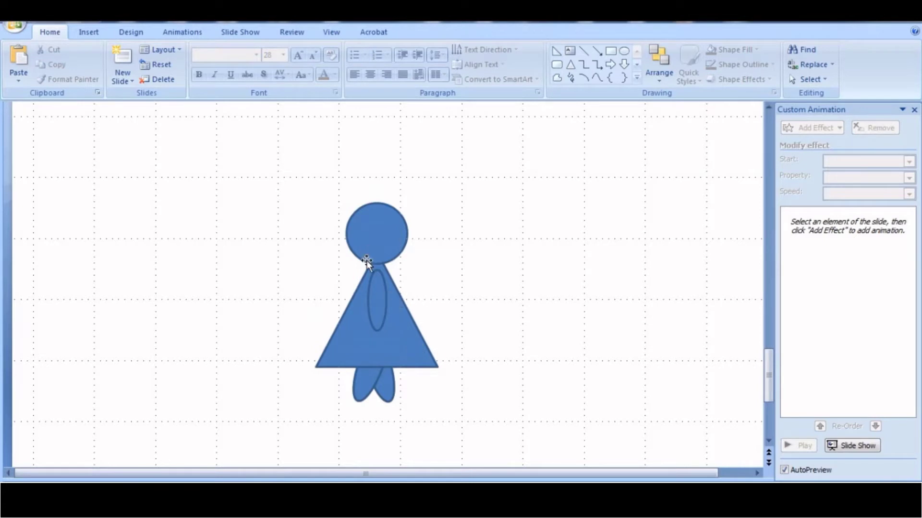
Step: Move the head circle slightly down to rest on the body
left_click(378, 289)
left_click_drag(383, 241, 383, 247)
left_click(438, 258)
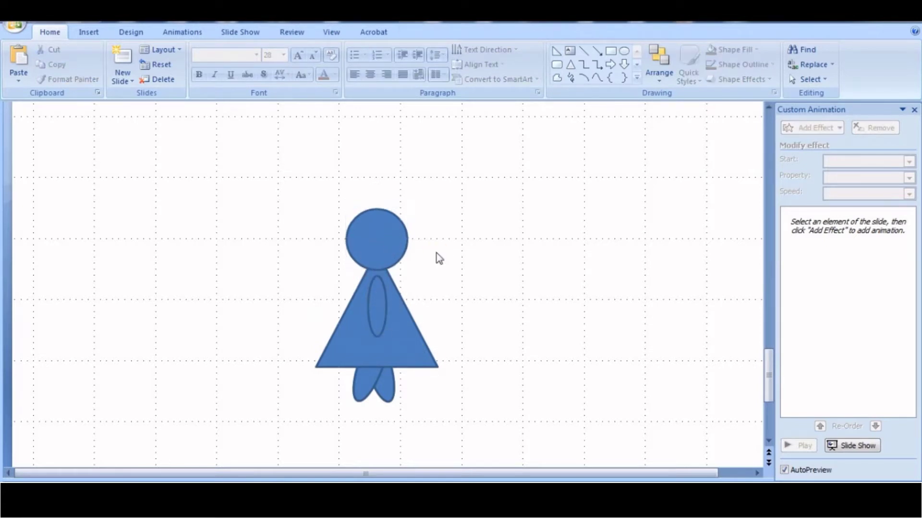
Step: Fill the head circle with a slightly lighter custom tan colour
double_click(394, 244)
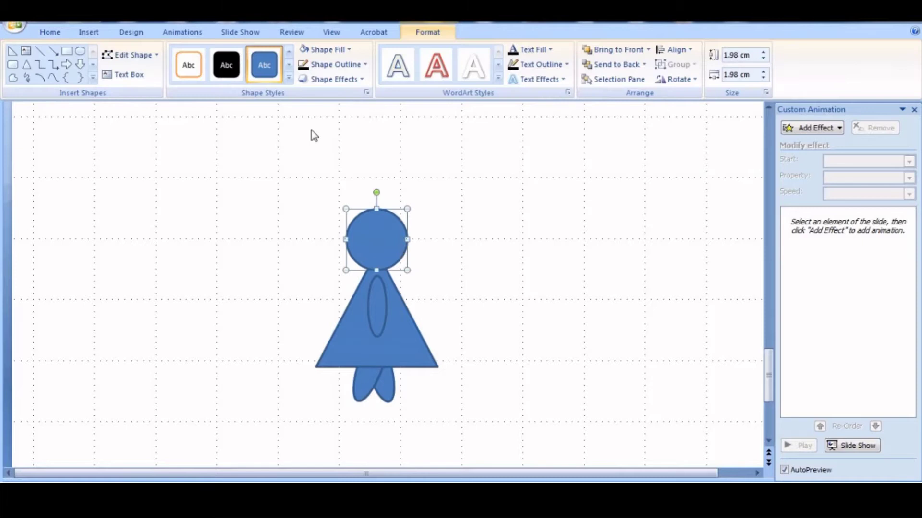
left_click(329, 50)
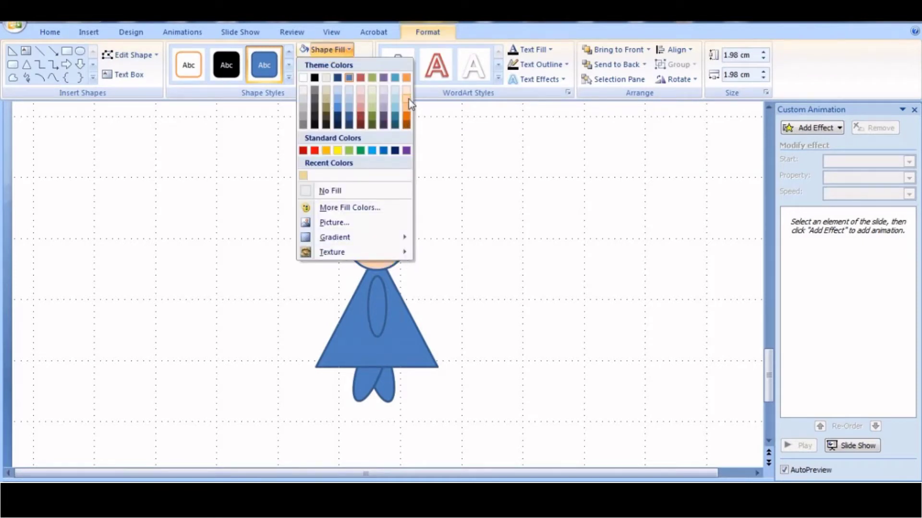
left_click(303, 175)
left_click(314, 52)
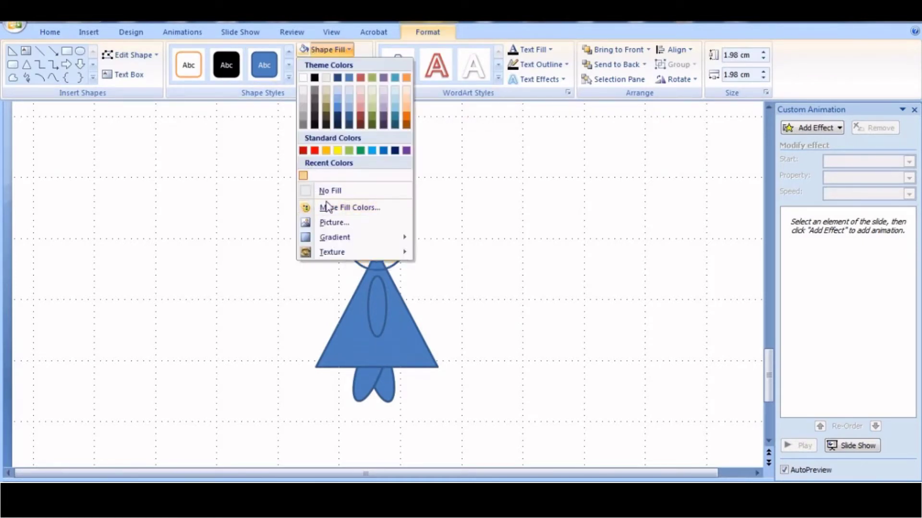
left_click(326, 209)
left_click(267, 183)
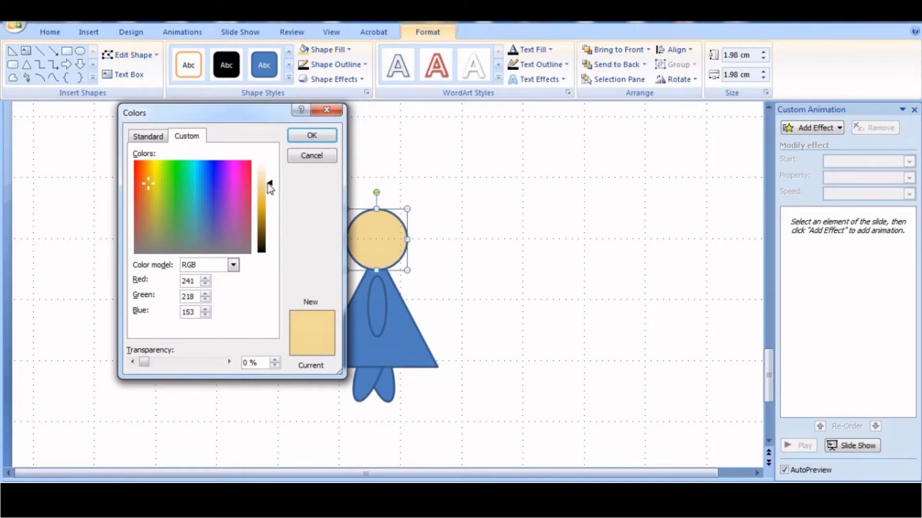
left_click(312, 135)
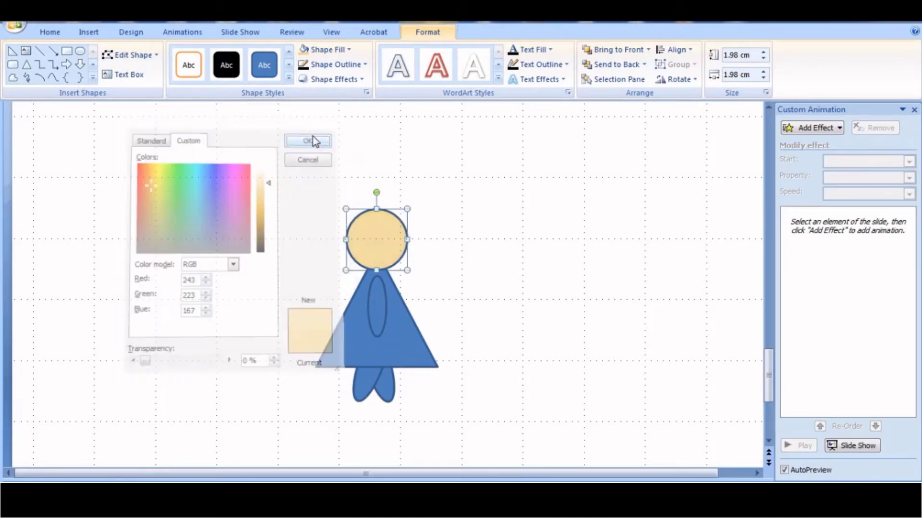
left_click(416, 251)
Step: Apply the same tan fill to the arm oval and both legs
left_click(388, 248)
left_click(281, 223)
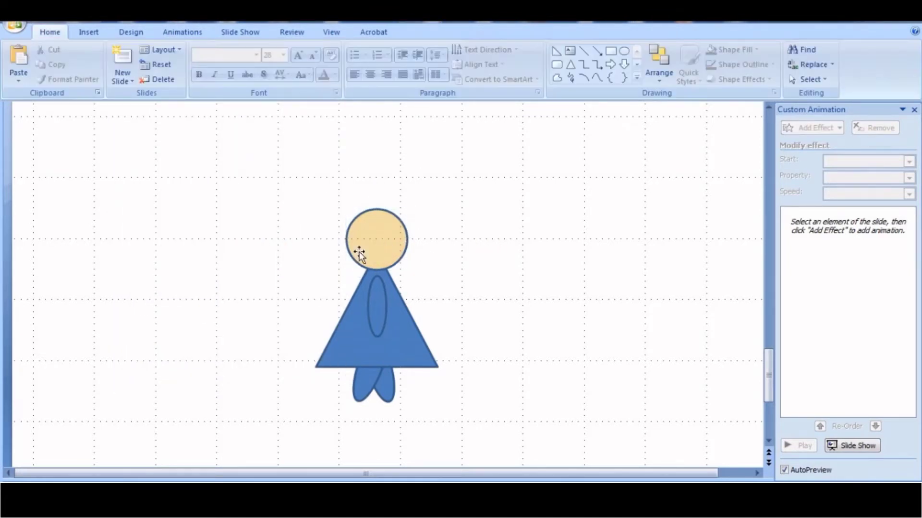
left_click(373, 254)
left_click(376, 307)
left_click(303, 50)
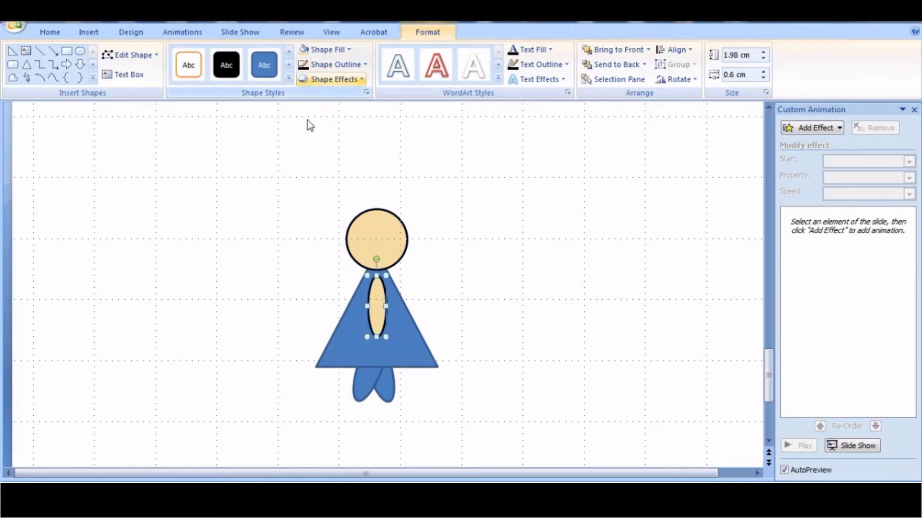
left_click(370, 384)
left_click(304, 51)
left_click(282, 208)
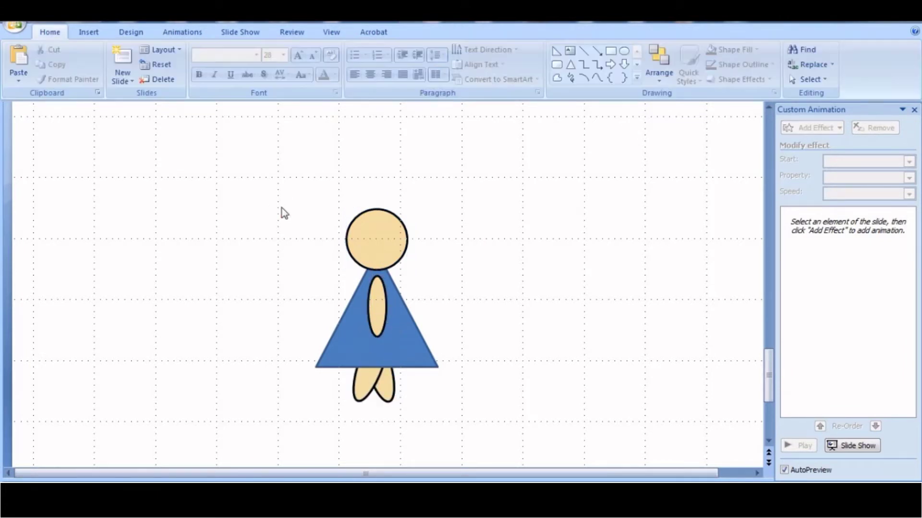
Step: Fill the triangle dress orange
left_click(404, 346)
left_click(335, 51)
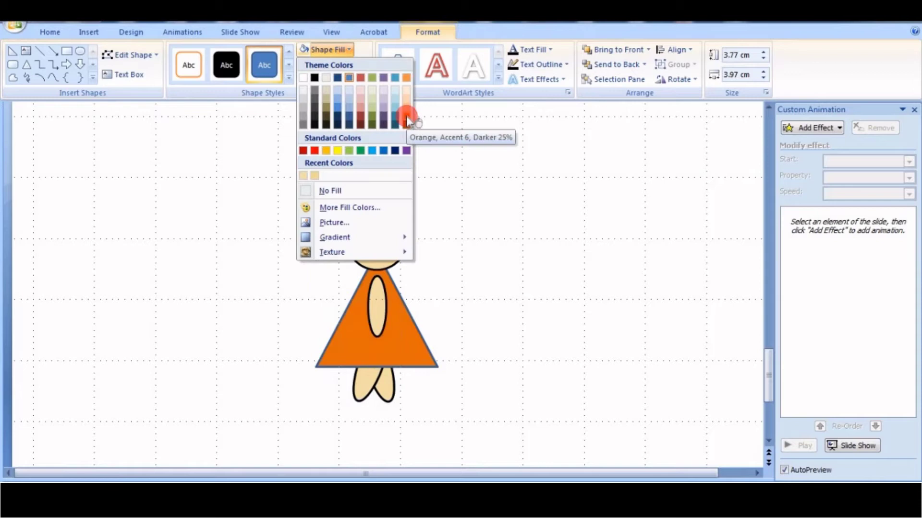
left_click(406, 116)
left_click(229, 228)
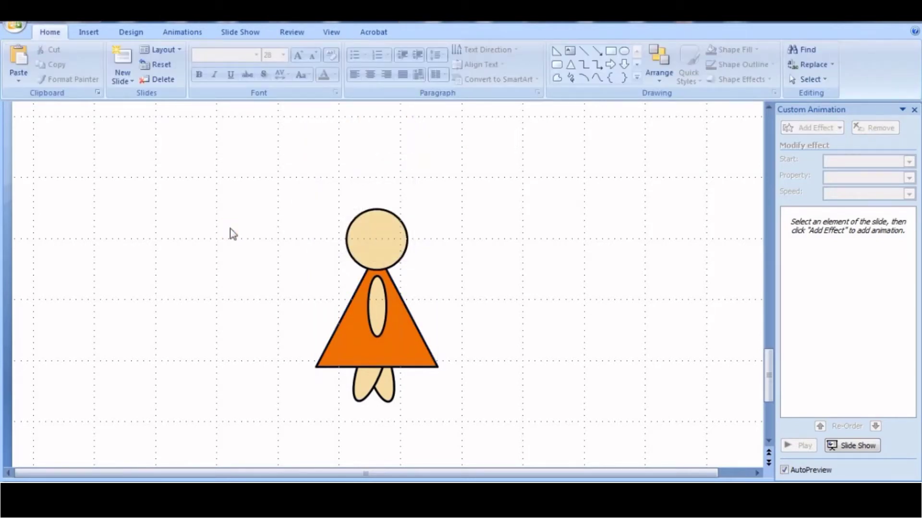
Step: Insert a Punched Tape shape, rotate it and place it tilted along the head's left side
left_click(637, 77)
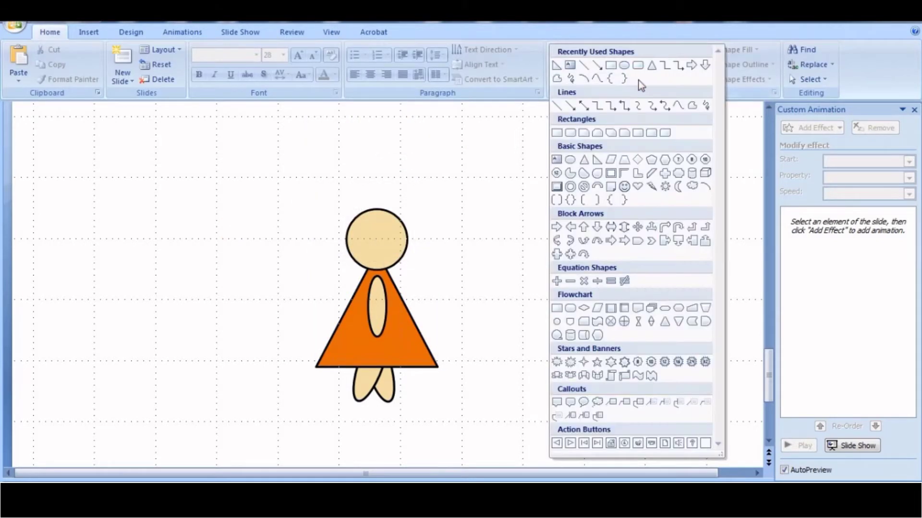
left_click(599, 326)
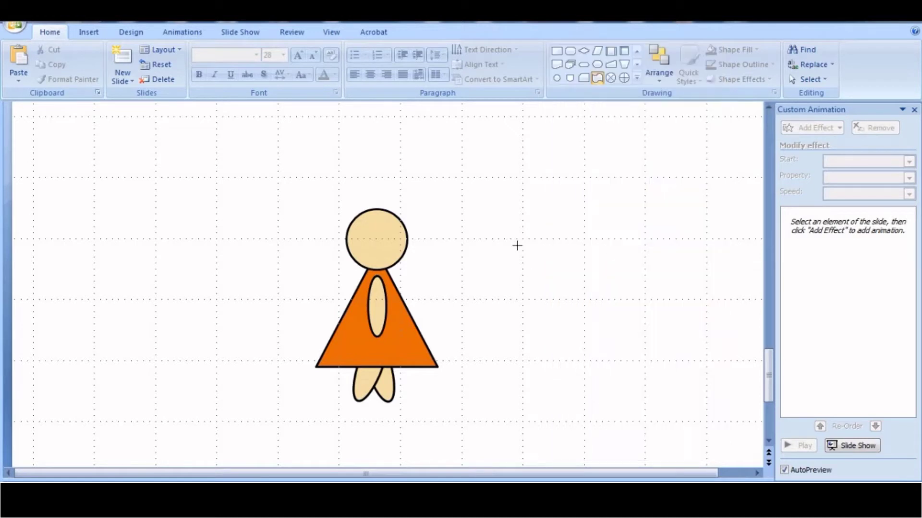
mouse_move(491, 221)
left_mouse_down()
mouse_move(532, 306)
mouse_move(553, 276)
left_mouse_up()
left_click_drag(520, 200, 322, 239)
left_click_drag(352, 209, 363, 210)
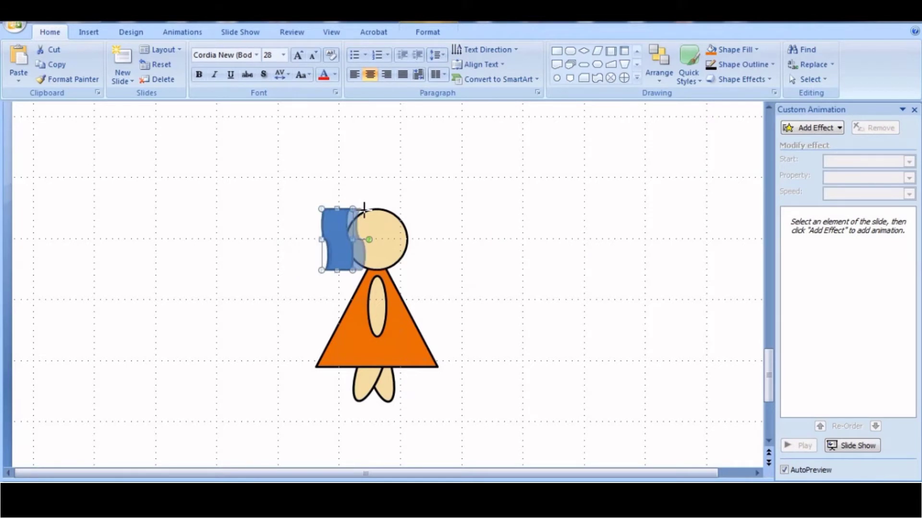
left_click_drag(342, 248, 372, 214)
left_click(472, 210)
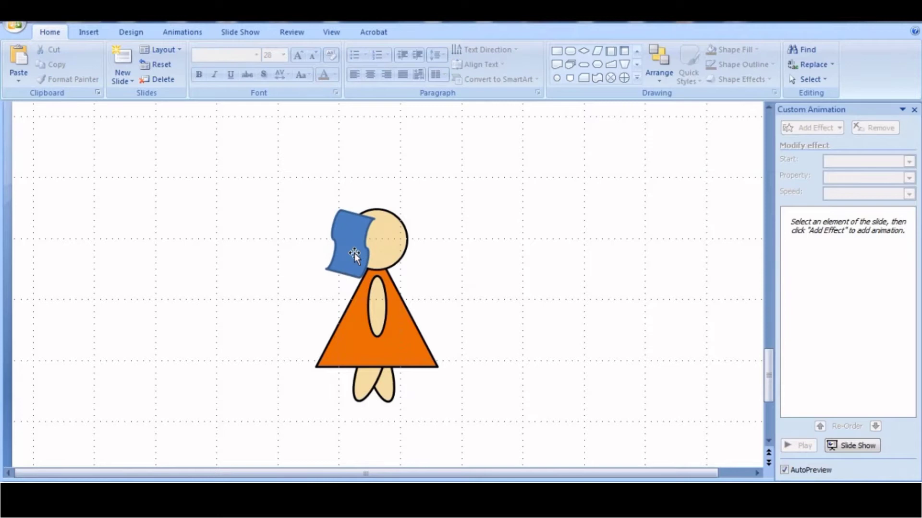
mouse_move(354, 253)
left_mouse_down()
mouse_move(335, 226)
mouse_move(344, 241)
left_mouse_up()
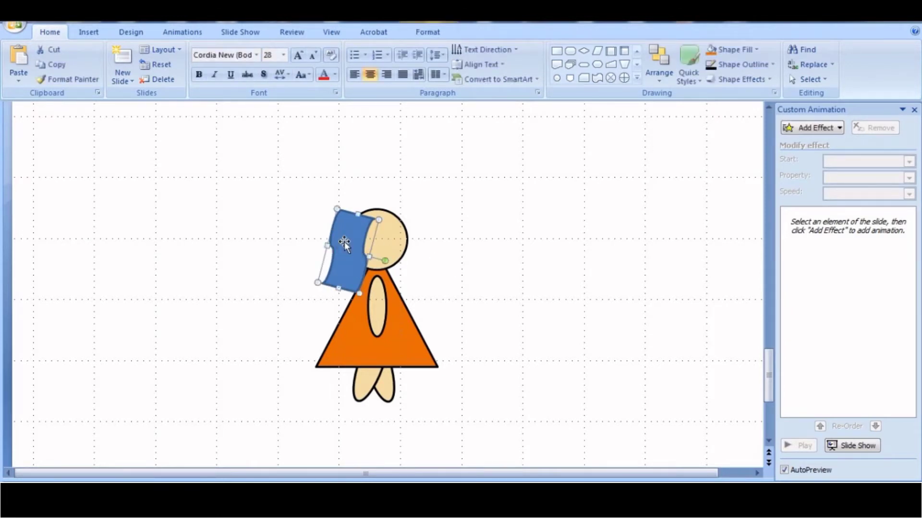
left_click(438, 232)
Step: Fill the hair shape black
left_click(349, 228)
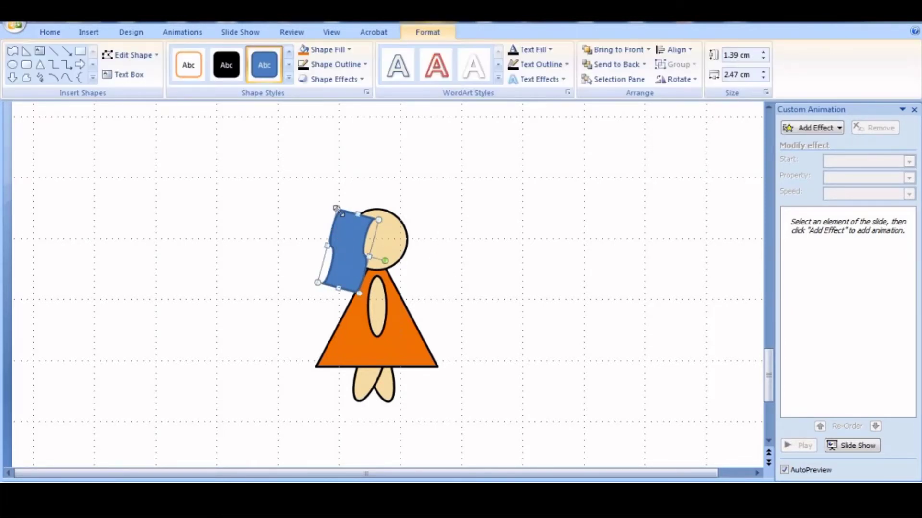
left_click(324, 49)
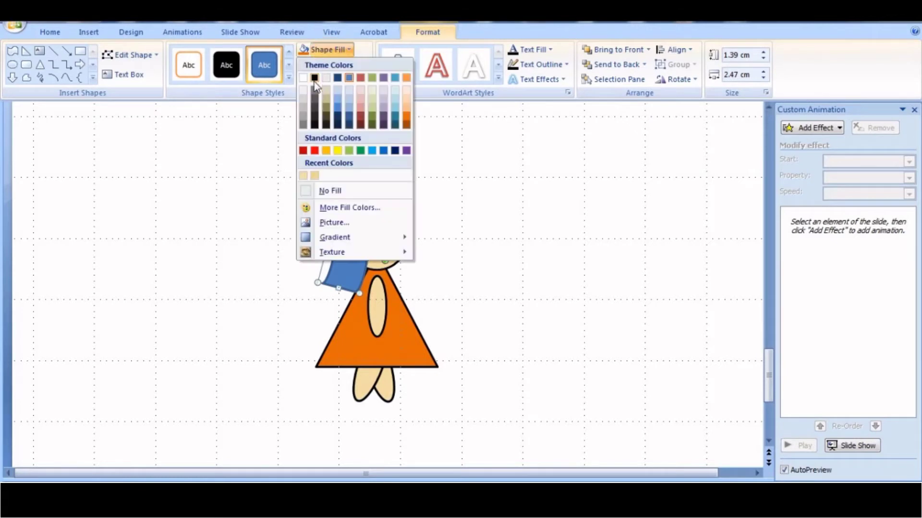
left_click(319, 75)
left_click(292, 189)
left_click(557, 64)
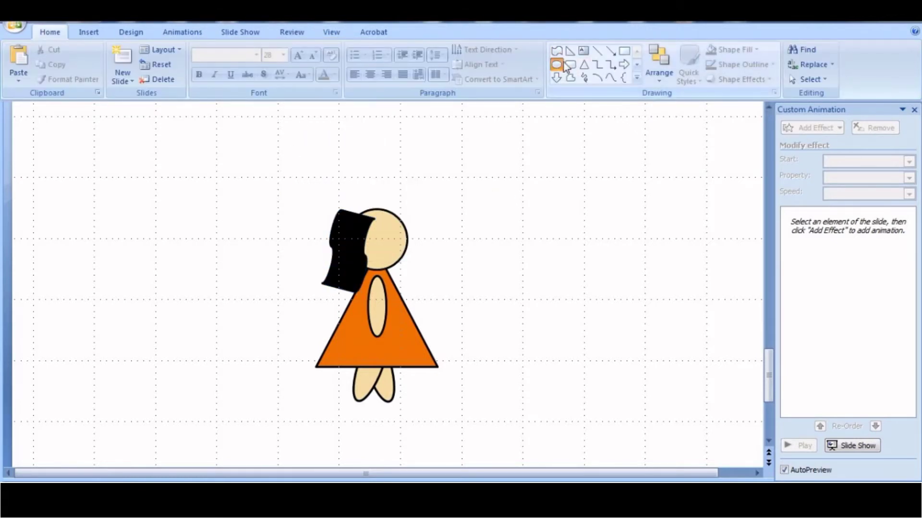
Step: Draw a wide flat ellipse brim and a Delay-shape crown rotated dome-up onto it
left_click_drag(473, 239, 577, 252)
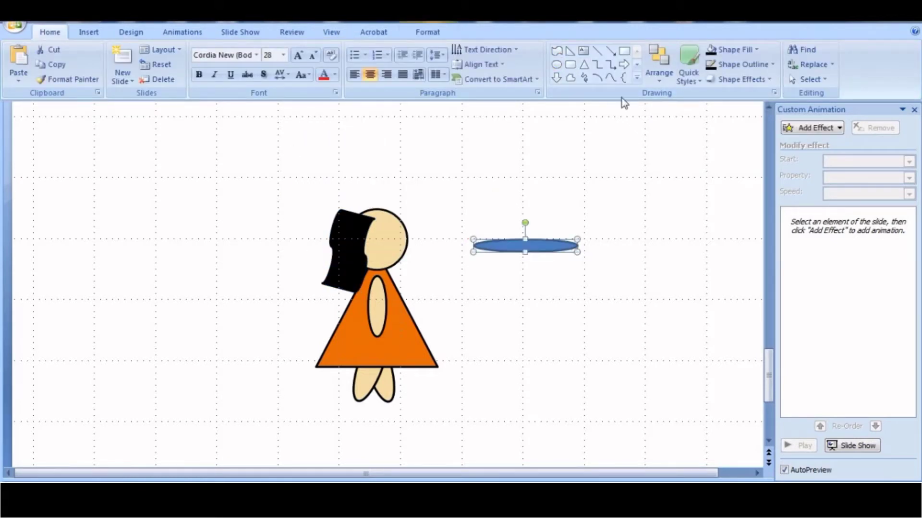
left_click(637, 77)
left_click(700, 314)
mouse_move(509, 154)
left_mouse_down()
mouse_move(545, 202)
mouse_move(535, 198)
left_mouse_up()
left_click(577, 250)
left_click_drag(577, 252, 606, 262)
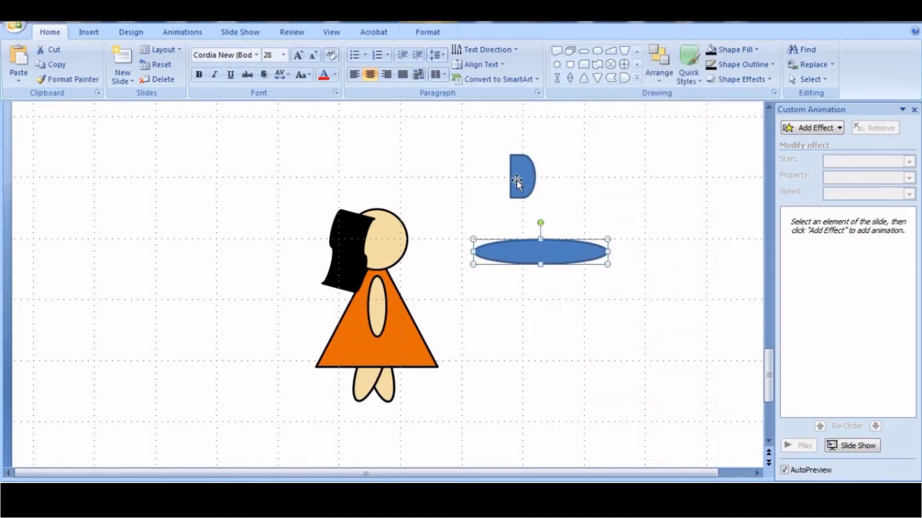
left_click(516, 178)
left_click_drag(521, 140, 529, 240)
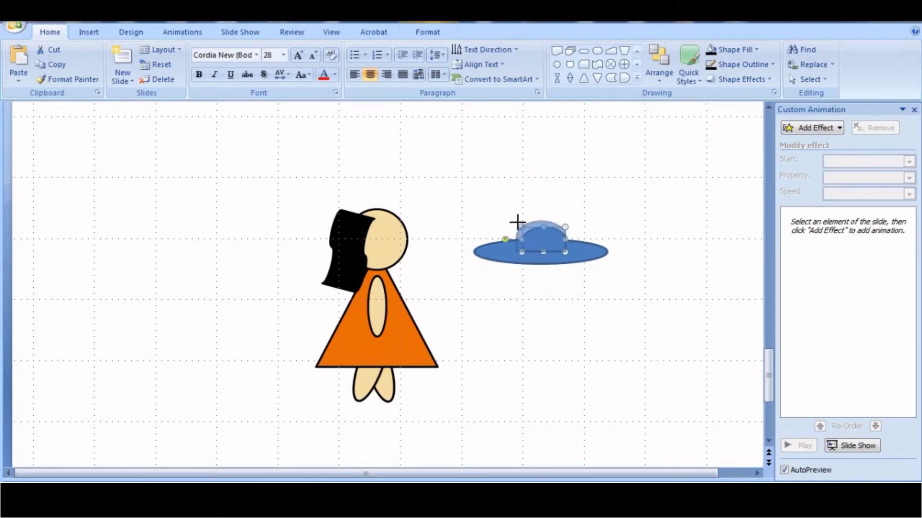
Step: Select both hat shapes, fill them red and give them a dark outline
left_click(571, 253)
left_click(550, 230, "shift")
left_click(427, 31)
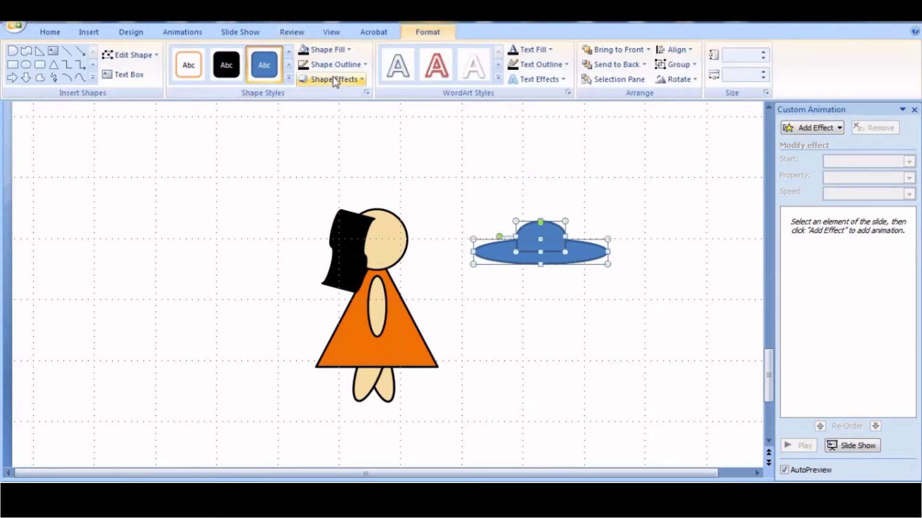
left_click(327, 49)
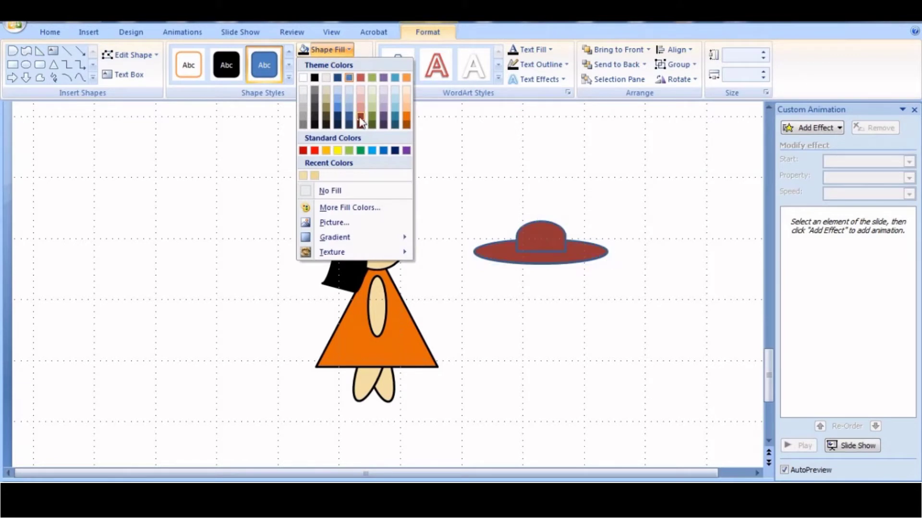
left_click(361, 80)
left_click(328, 65)
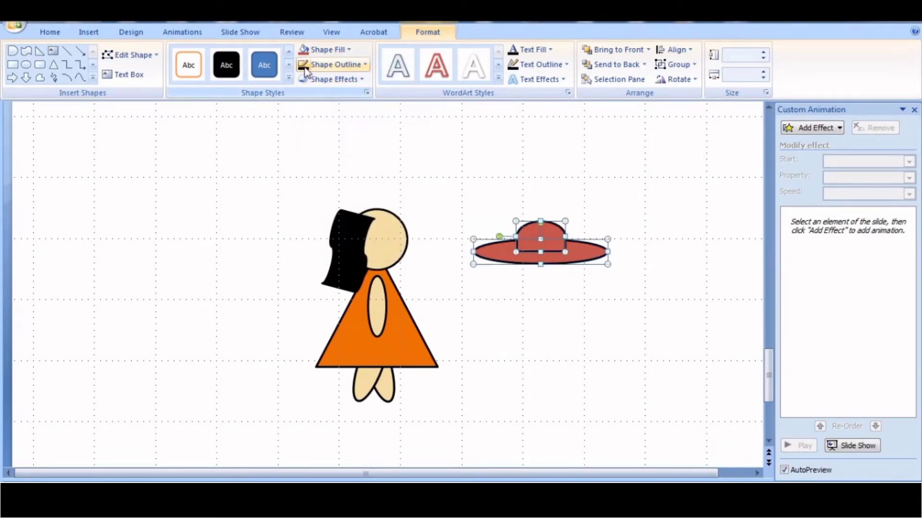
left_click(573, 316)
left_click(553, 246)
right_click(563, 260)
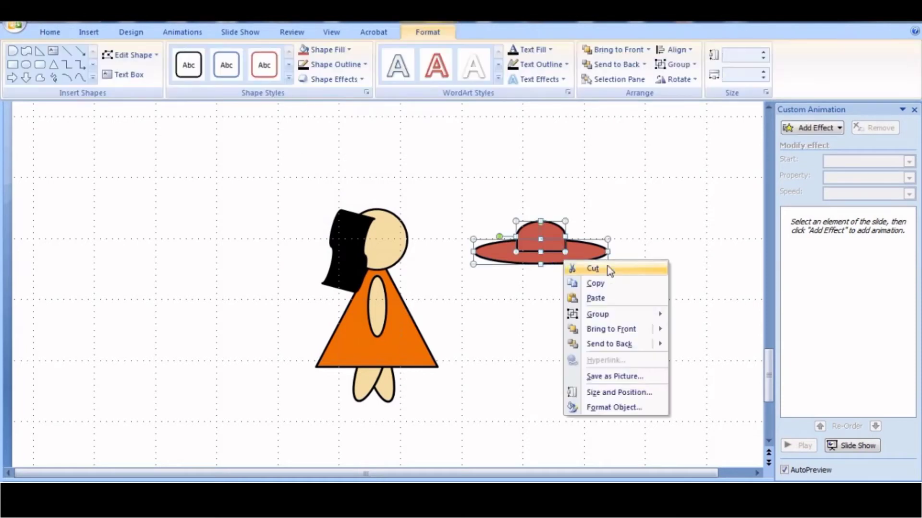
Step: Group the hat's brim and crown, tilt it counter-clockwise, enlarge it and set it on the girl's head
mouse_move(600, 312)
left_click(697, 314)
left_click_drag(539, 202, 519, 204)
left_click_drag(546, 245, 354, 206)
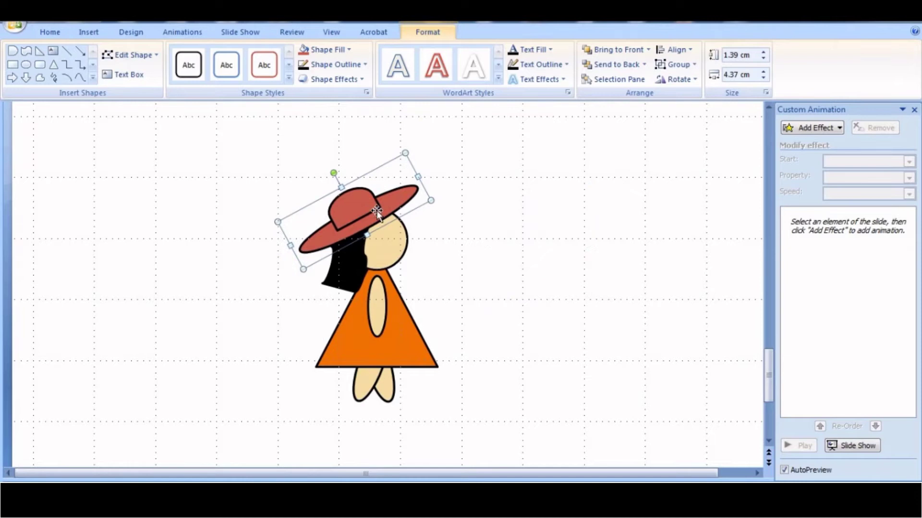
left_click_drag(405, 153, 419, 141)
left_click_drag(377, 206, 379, 209)
left_click(500, 227)
Step: Nudge the black hair shape slightly so it sits under the hat
left_click(344, 278)
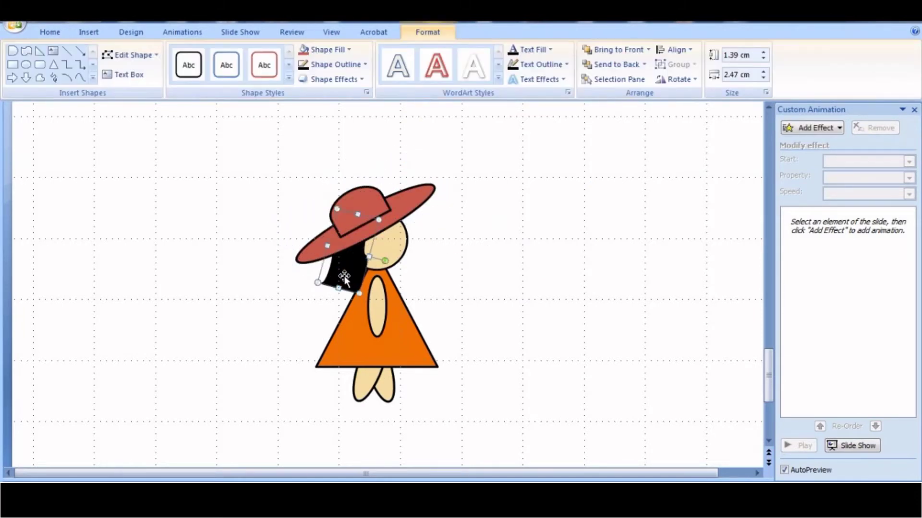
mouse_move(344, 278)
left_mouse_down()
mouse_move(336, 303)
mouse_move(346, 277)
left_mouse_up()
left_click(498, 260)
left_click(342, 276)
left_click(520, 252)
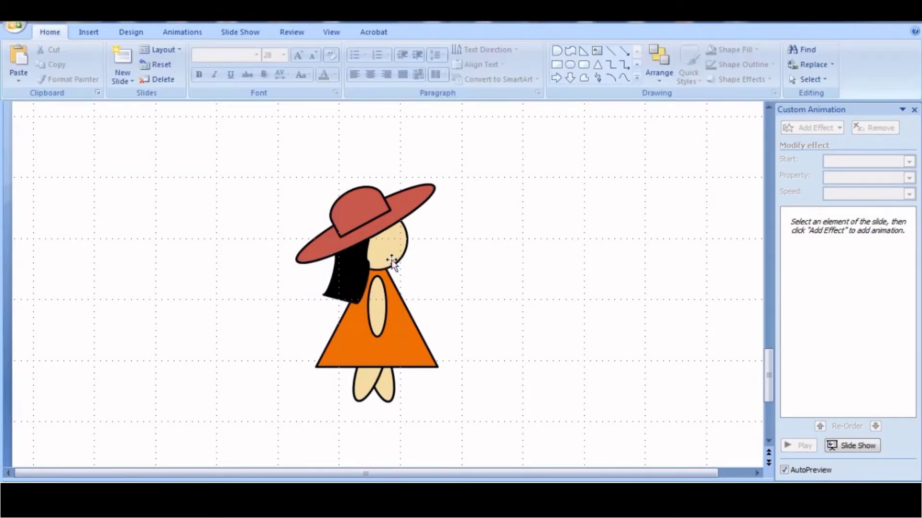
left_click(361, 259)
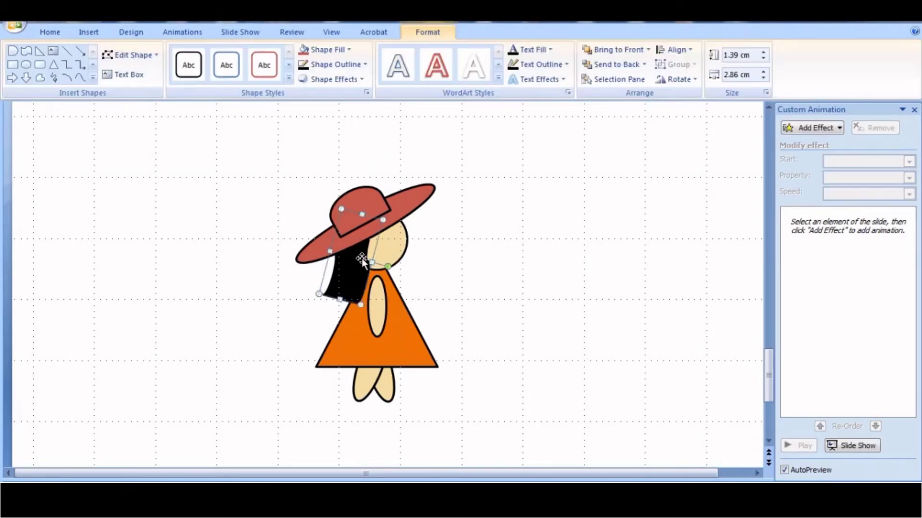
left_click(506, 245)
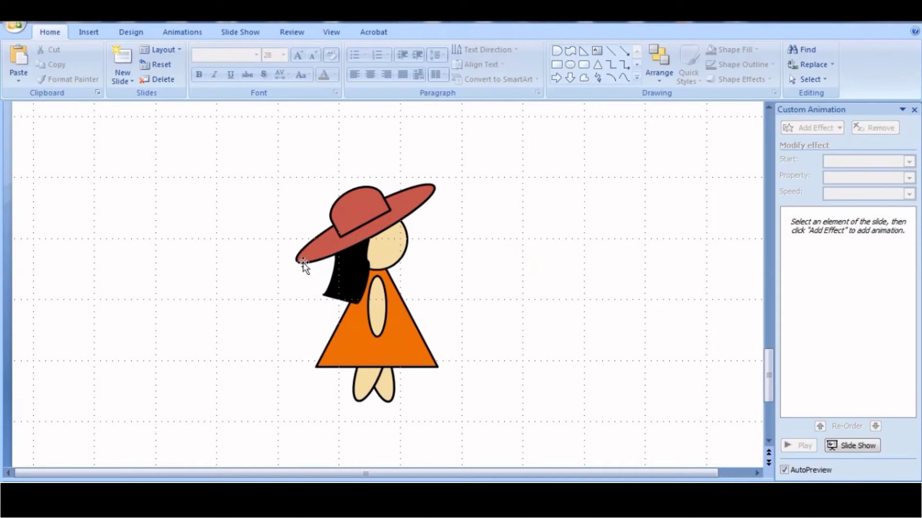
Step: Fine-tune the hat's position, shifting it down-right and then back up-left
left_click(363, 233)
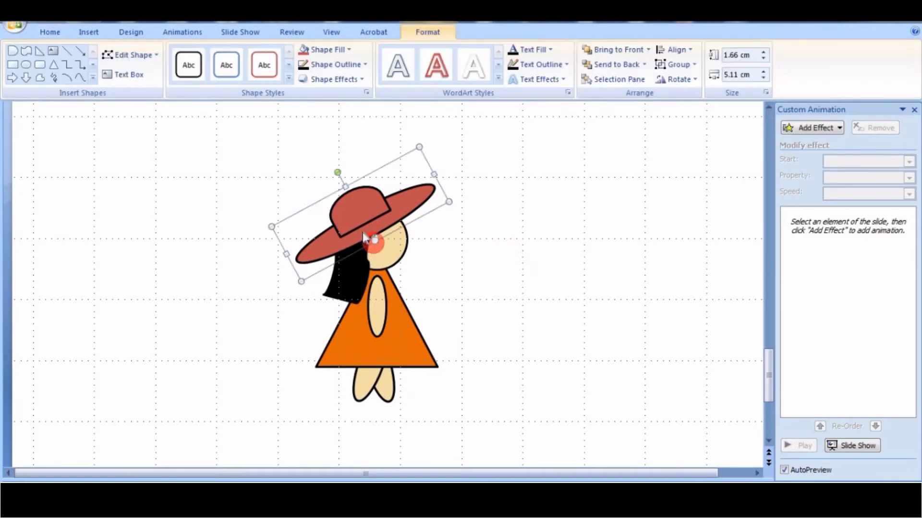
left_click_drag(363, 235, 366, 242)
left_click(473, 278)
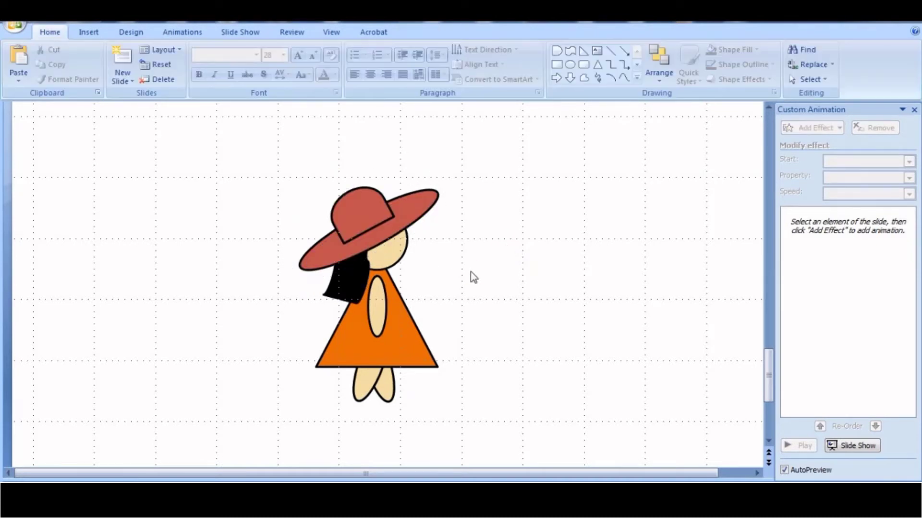
left_click(393, 203)
left_click_drag(375, 206, 372, 201)
left_click(500, 251)
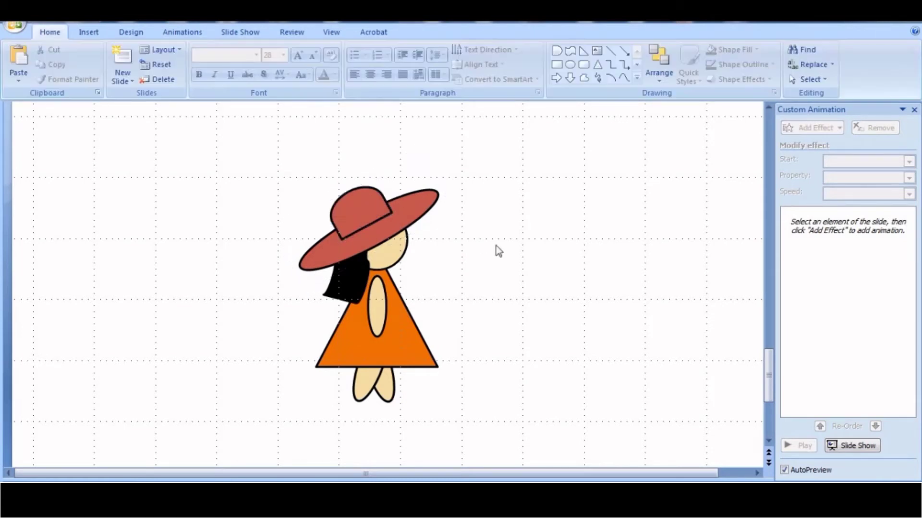
Step: Stretch the hat's crown inside the group to fit the brim
left_click(355, 210)
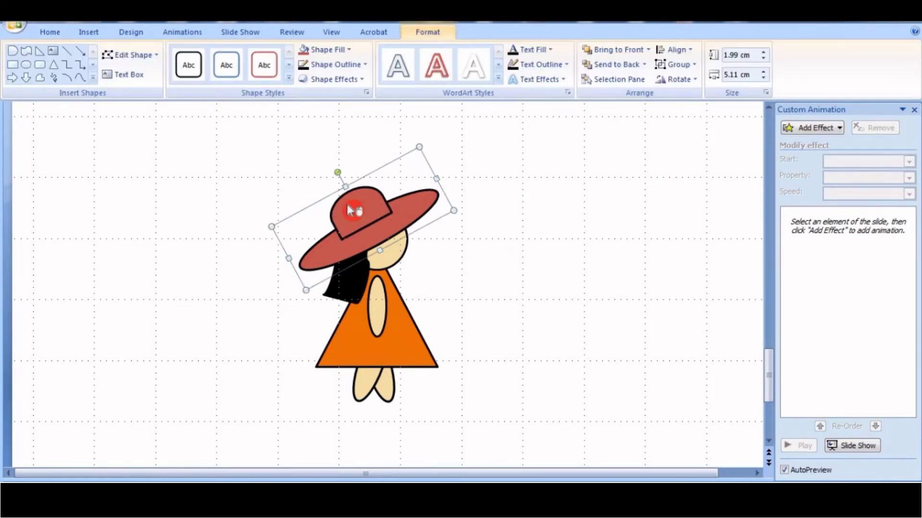
left_click(333, 221)
left_click_drag(388, 193, 392, 191)
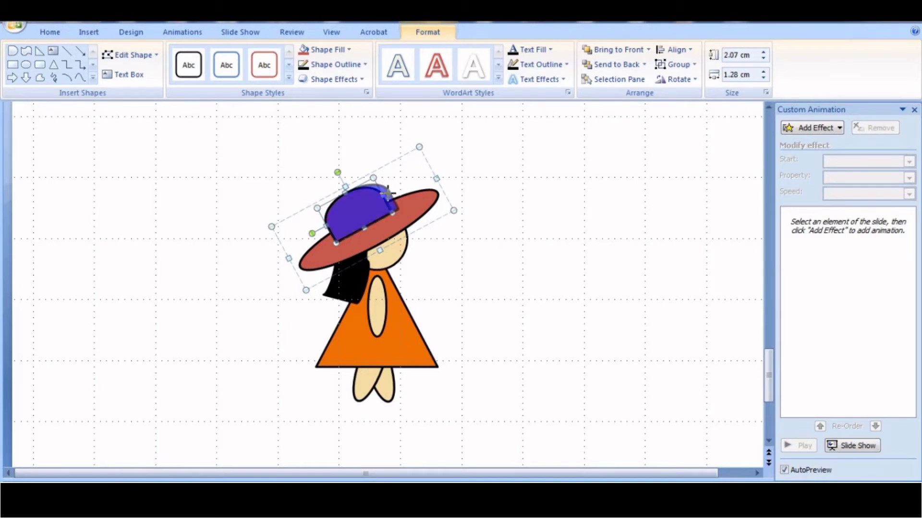
left_click(496, 288)
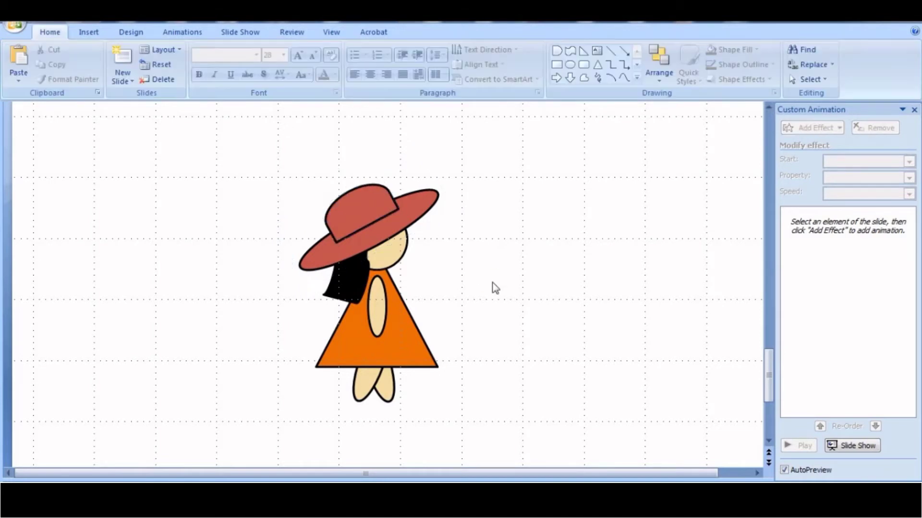
left_click(335, 219)
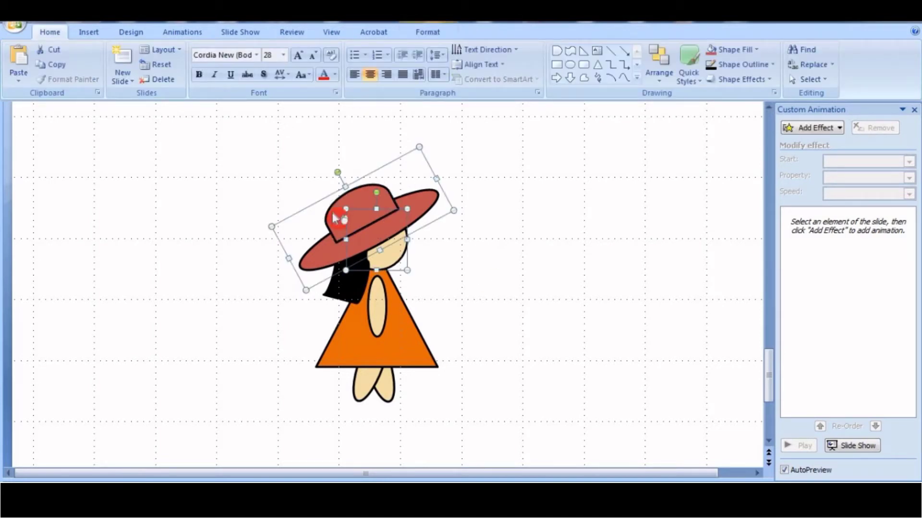
Step: Group the girl's hat, head, hair and dress, then send the group to the back
right_click(406, 344)
left_click(539, 243)
left_click(539, 250)
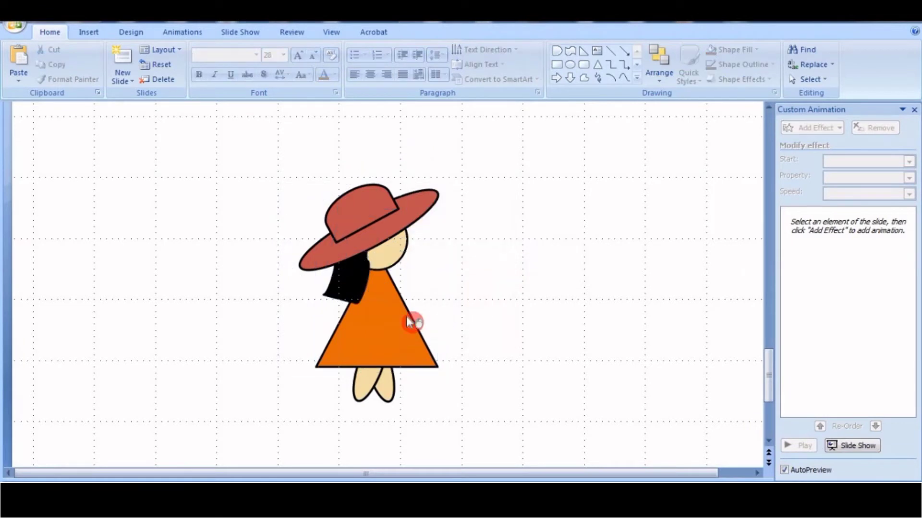
right_click(409, 322)
left_click(475, 388)
right_click(411, 344)
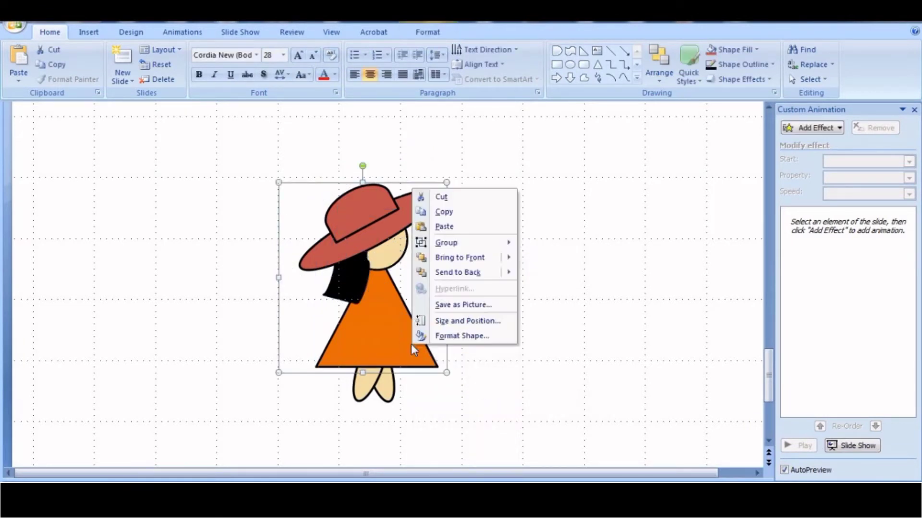
mouse_move(500, 272)
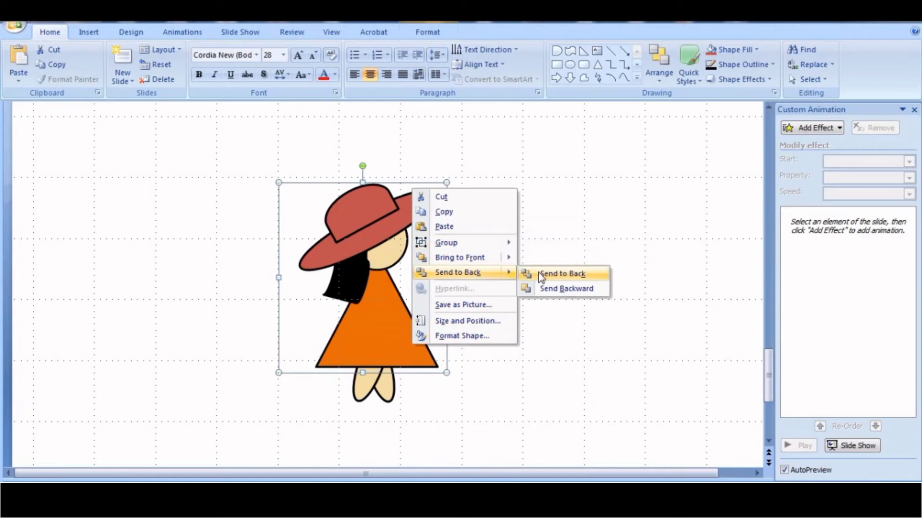
left_click(539, 273)
Step: Move the legs up and send them behind the orange dress
left_click(369, 389)
left_click_drag(369, 389, 372, 353)
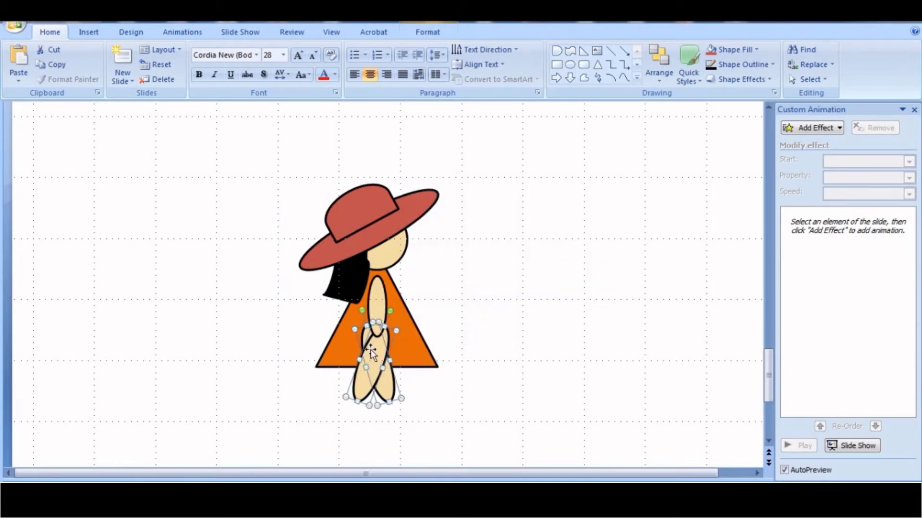
right_click(372, 353)
mouse_move(422, 277)
left_click(536, 278)
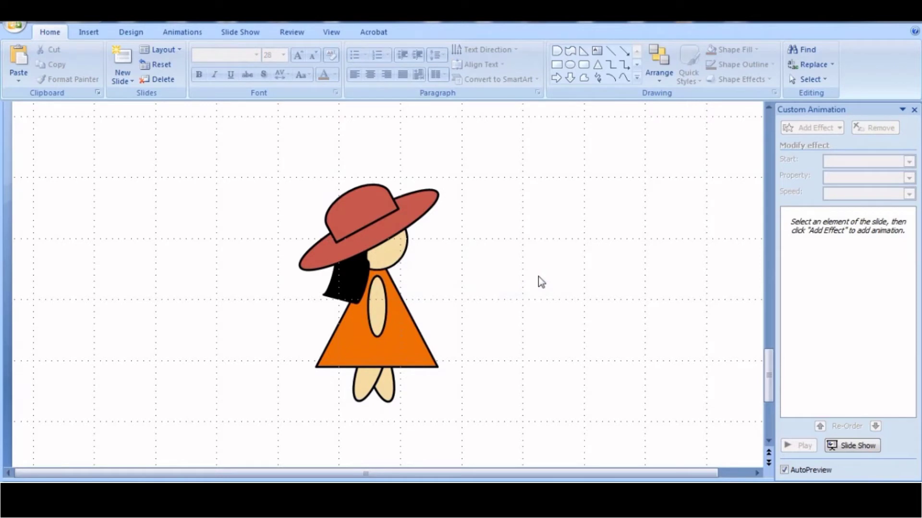
Step: Add a Spin emphasis effect to the left leg oval (Oval 4)
left_click(364, 384)
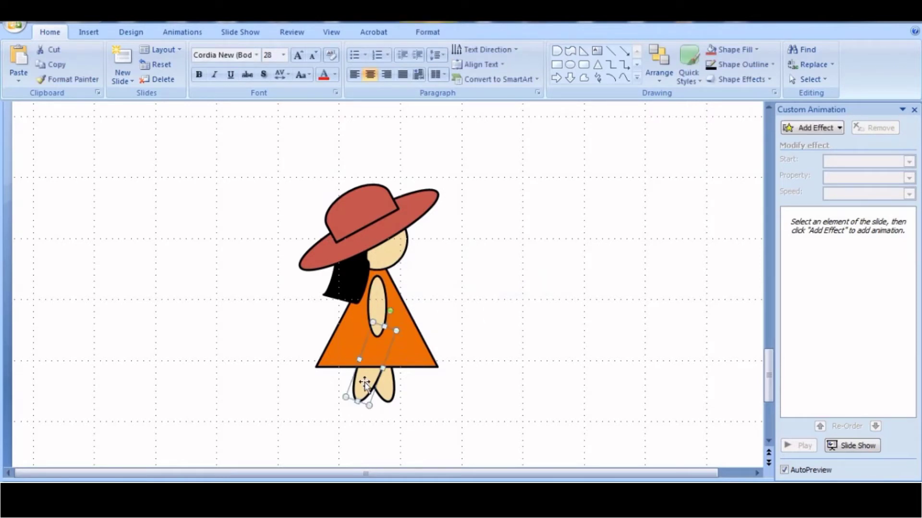
left_click(816, 128)
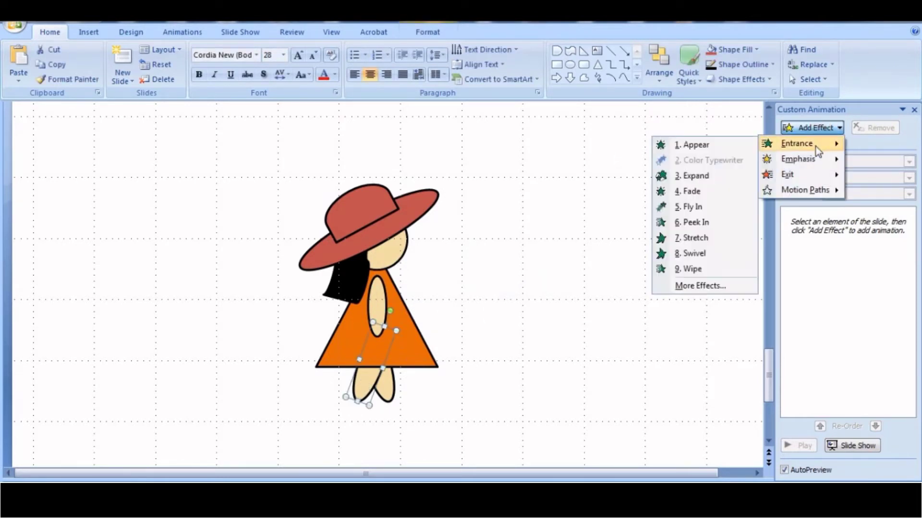
mouse_move(814, 161)
left_click(723, 240)
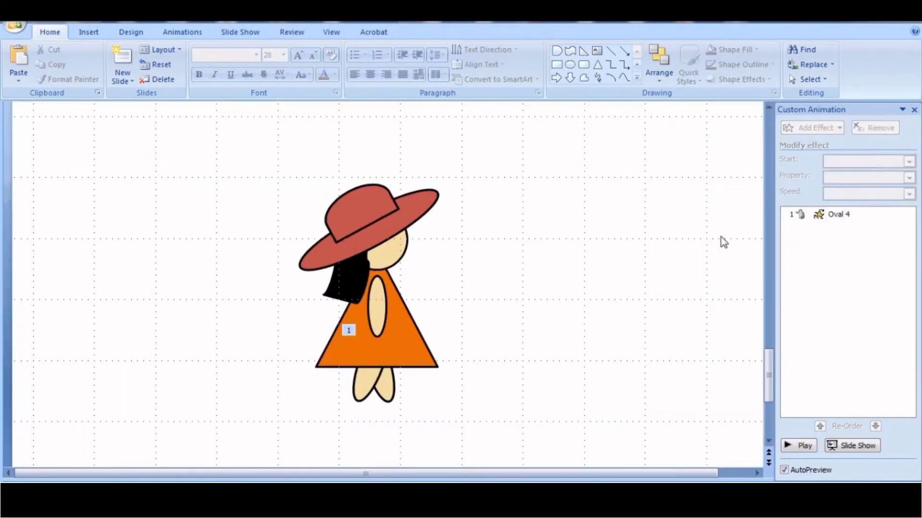
Step: Set the spin amount to a custom 50° counterclockwise
left_click(908, 178)
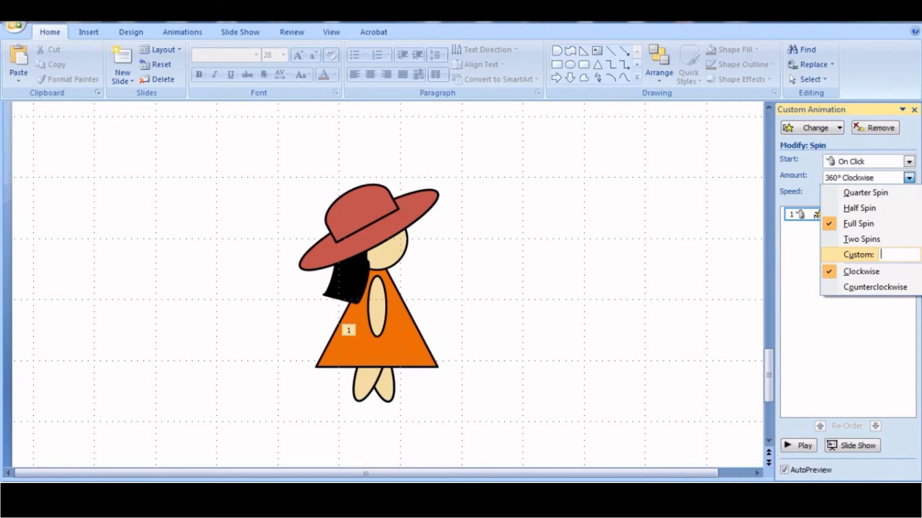
type("60")
key("Return")
left_click(733, 350)
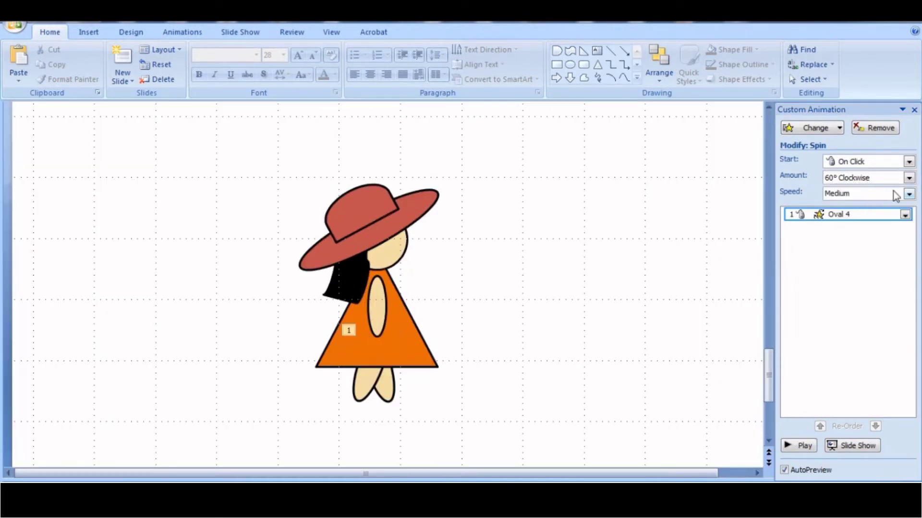
left_click(908, 178)
left_click(868, 291)
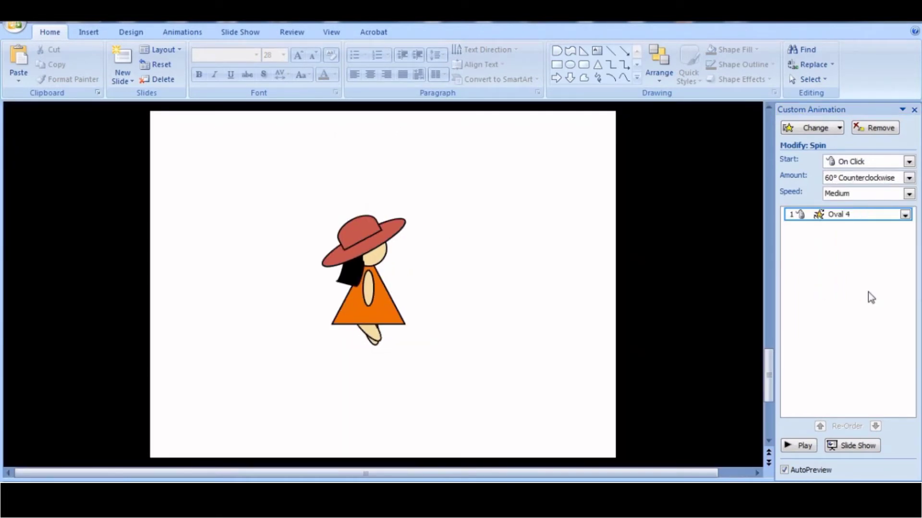
left_click(909, 178)
left_click(894, 254)
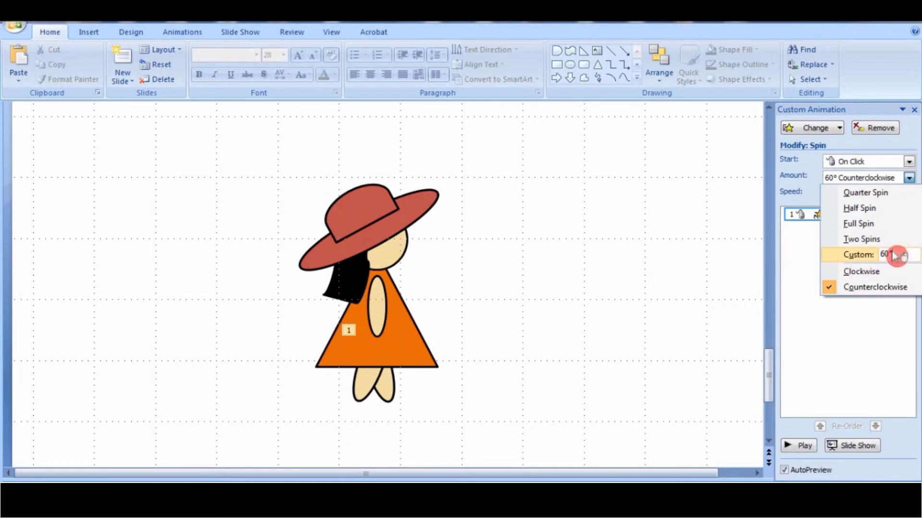
key("Return")
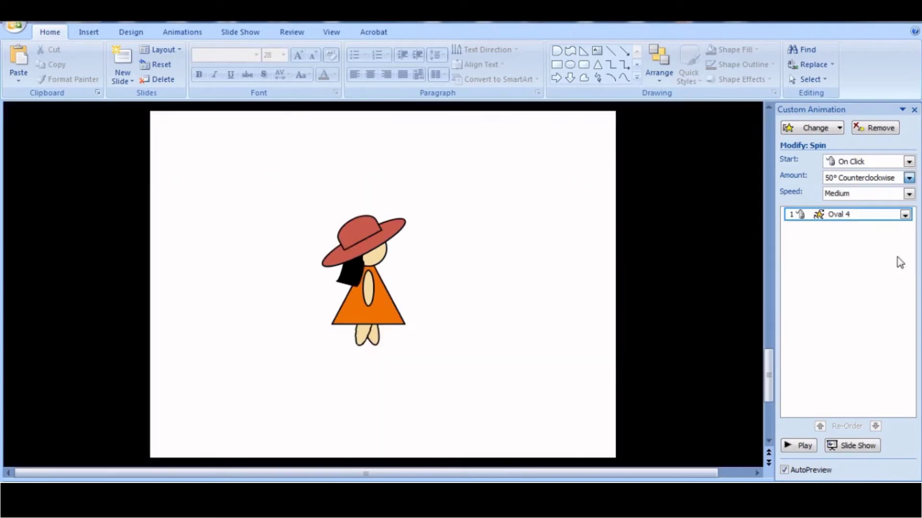
Step: Set the leg's spin speed to Fast, then select the other leg oval
left_click(908, 194)
left_click(880, 232)
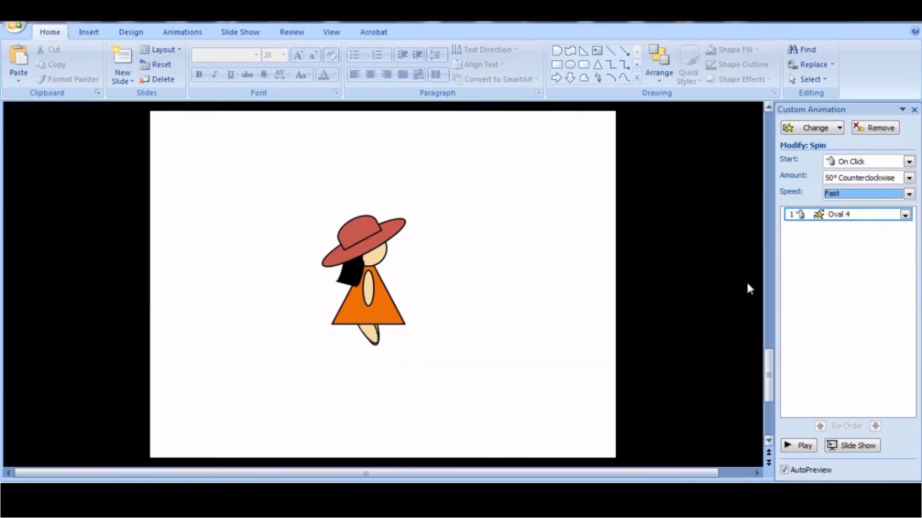
left_click(373, 376)
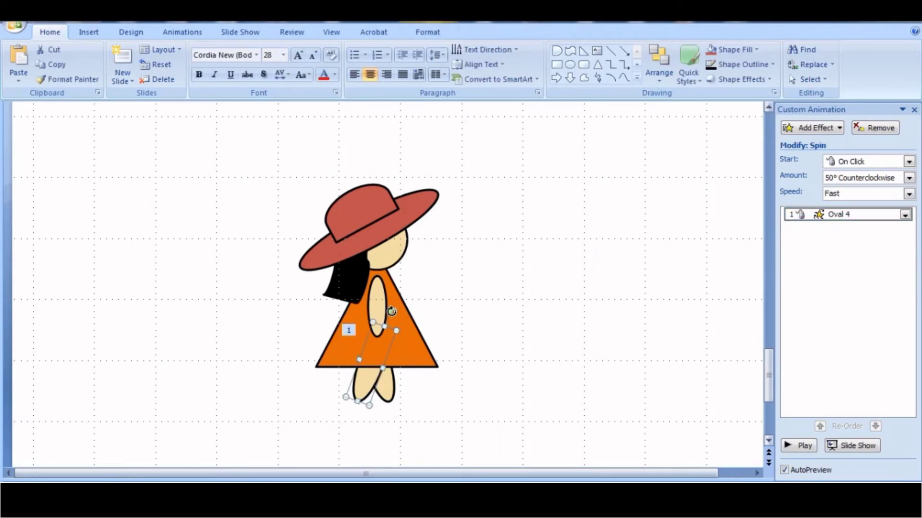
left_click_drag(392, 311, 388, 311)
Step: Give the other leg (Oval 3) a Spin emphasis with a custom 50° amount
left_click(461, 327)
left_click(386, 382)
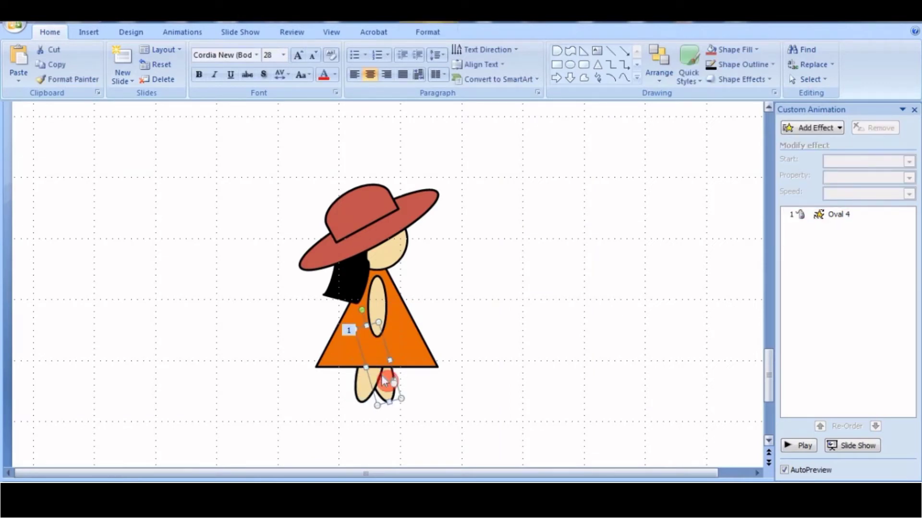
left_click(811, 127)
mouse_move(796, 157)
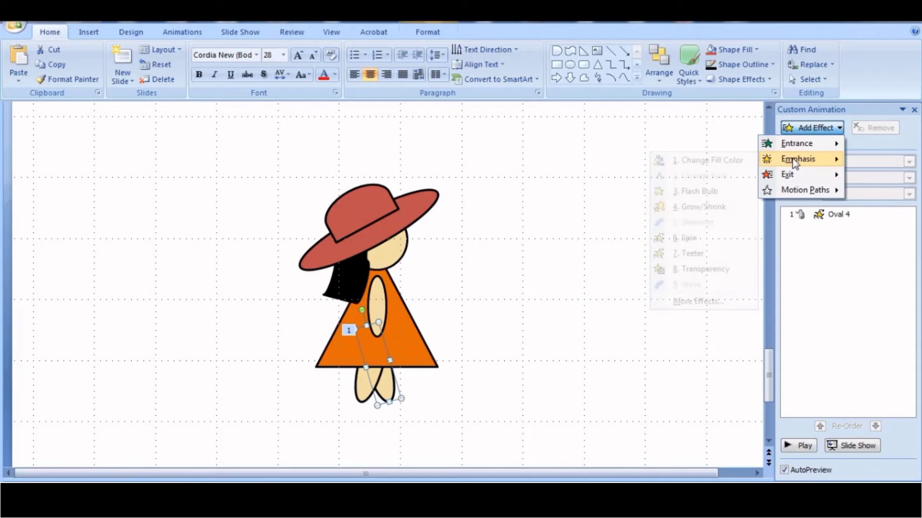
left_click(716, 239)
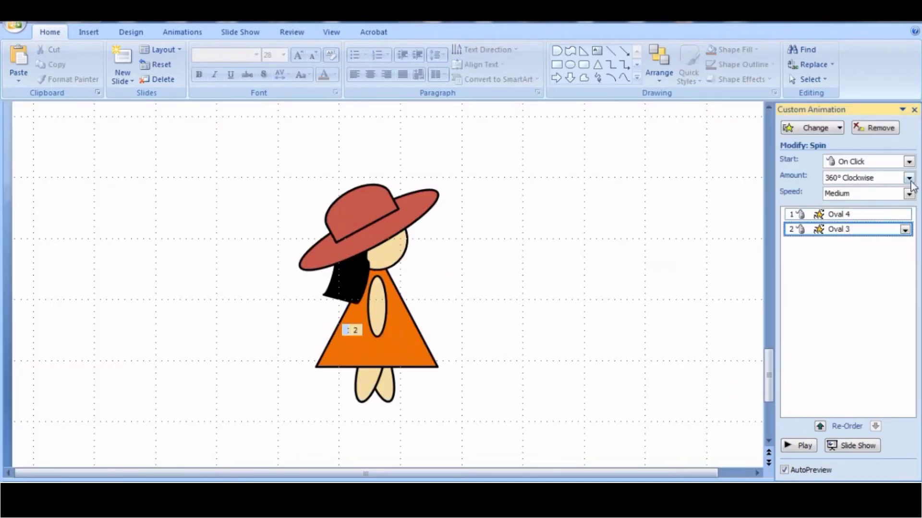
left_click(909, 178)
type("50")
key("Return")
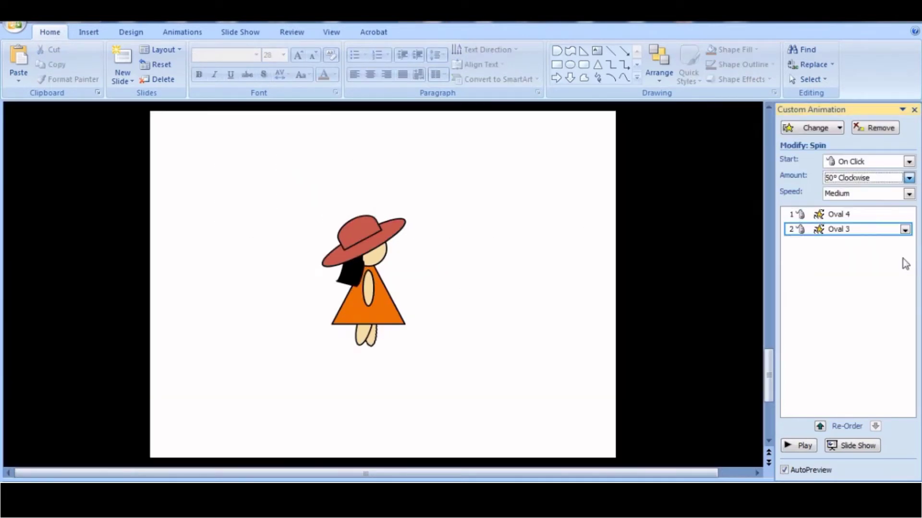
Step: Make Oval 3's spin start With Previous at Fast speed, previewing the animation
left_click(908, 161)
left_click(893, 188)
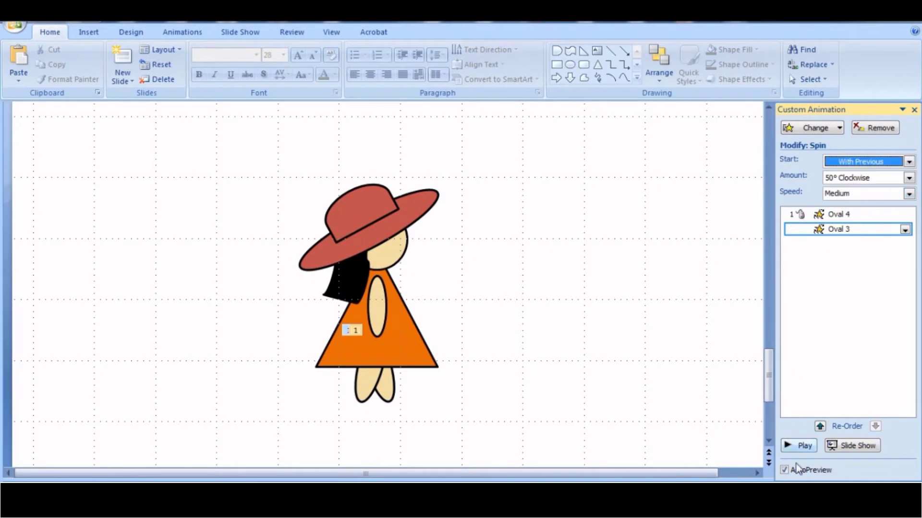
left_click(801, 446)
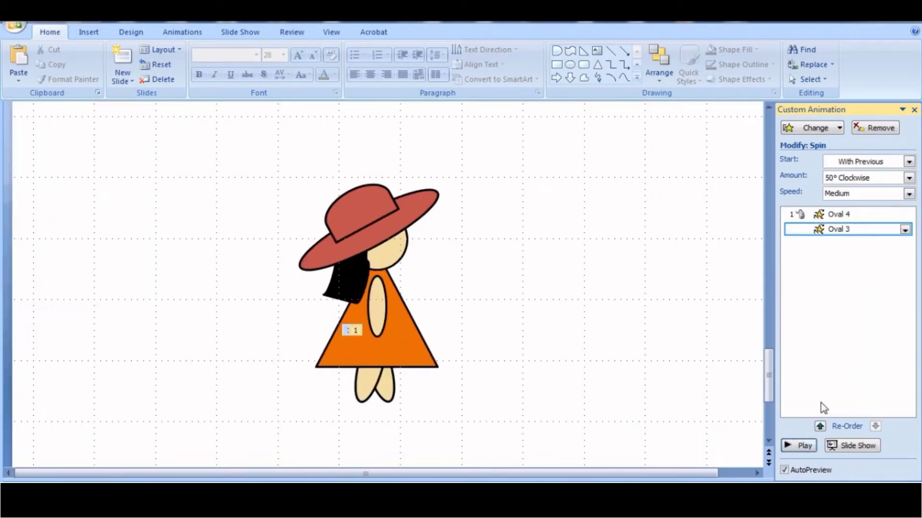
left_click(909, 193)
left_click(838, 238)
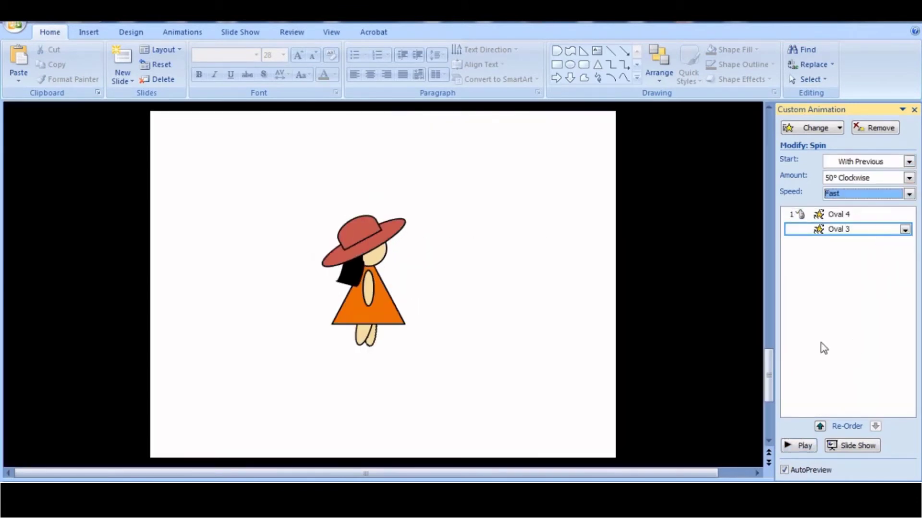
left_click(808, 446)
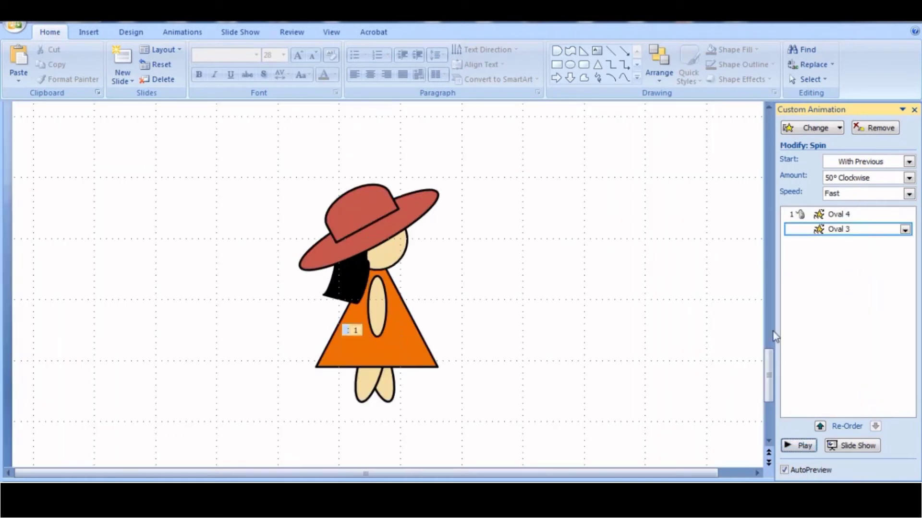
Step: Set the Oval 4 spin animation's timing to repeat 4 times
left_click(847, 214)
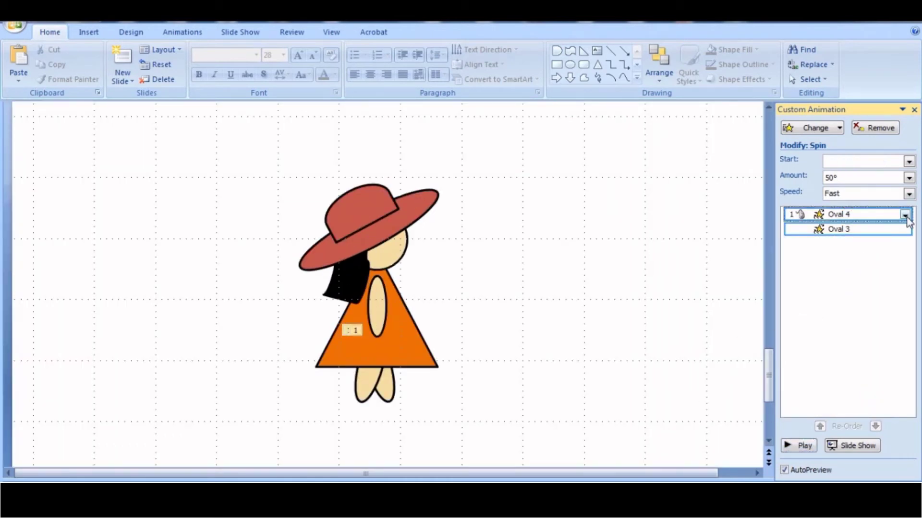
left_click(904, 214)
left_click(833, 295)
left_click(192, 172)
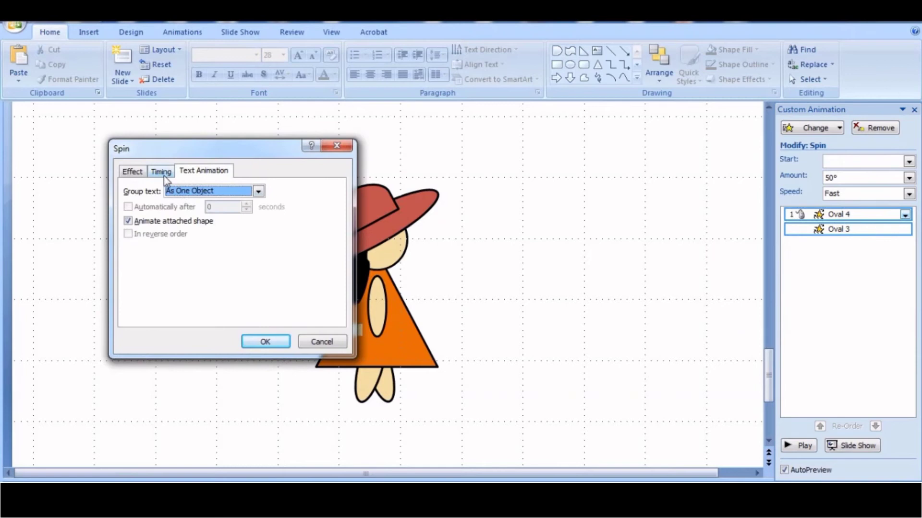
left_click(161, 171)
left_click(251, 223)
left_click(251, 239)
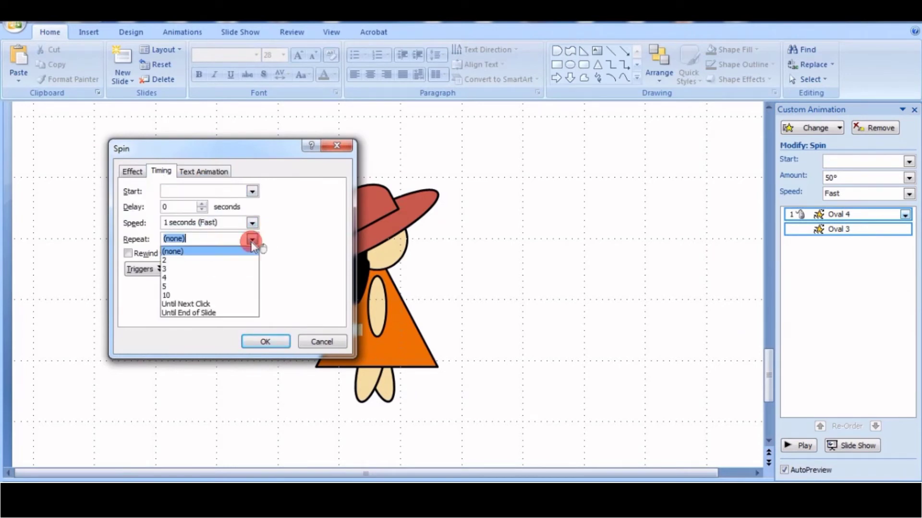
left_click(233, 278)
left_click(263, 342)
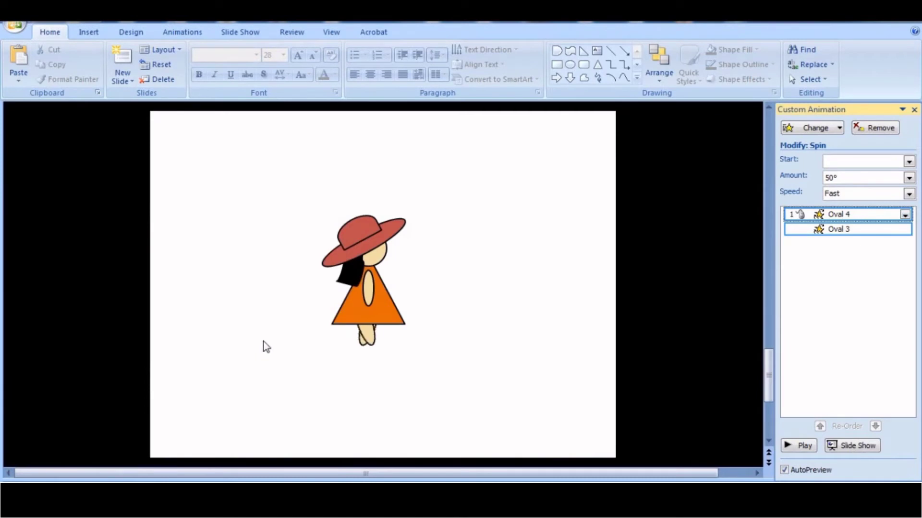
Step: Reopen the spin settings to review the Effect tab, then close the dialog
left_click(905, 215)
left_click(857, 292)
left_click(132, 172)
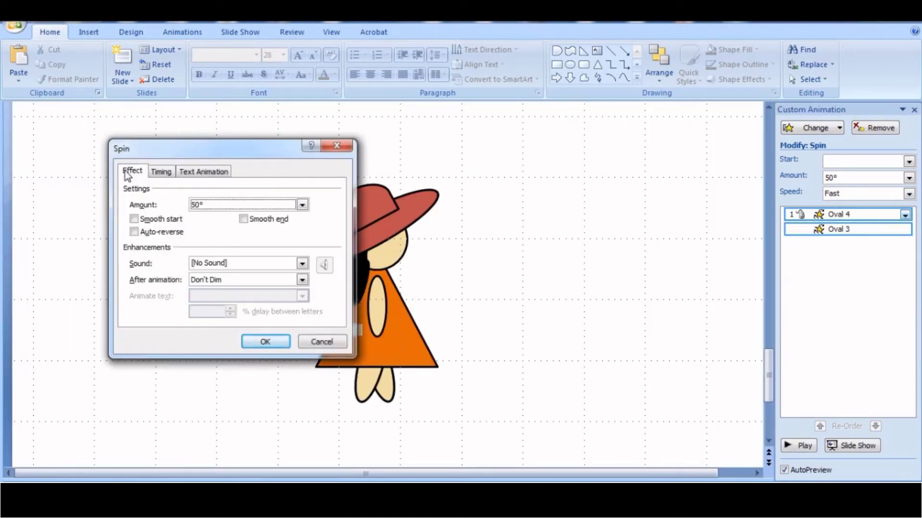
left_click(278, 344)
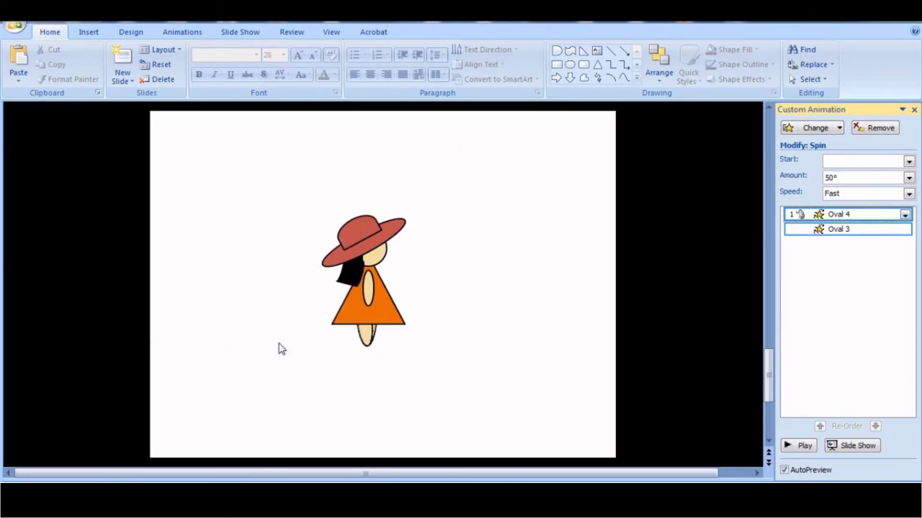
Step: Nudge the right leg oval (Oval 3) slightly right and preview the leg animation
left_click(381, 388)
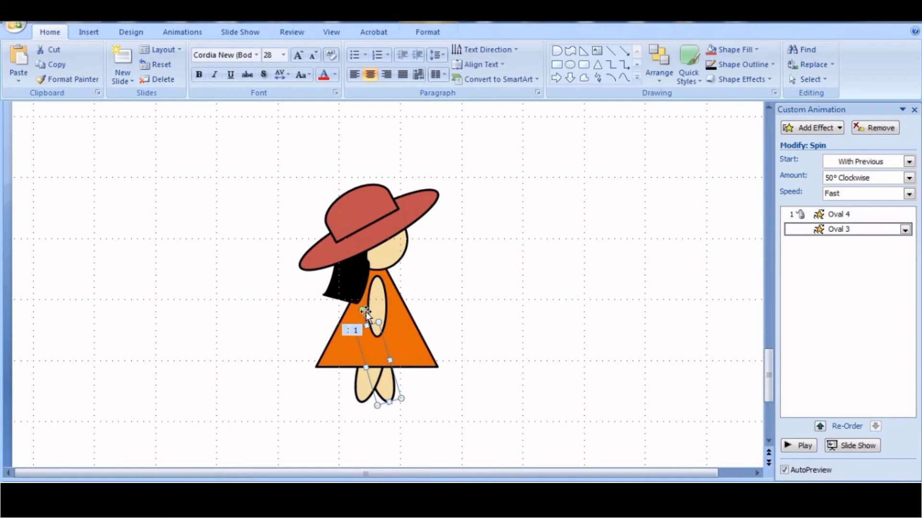
key("Right")
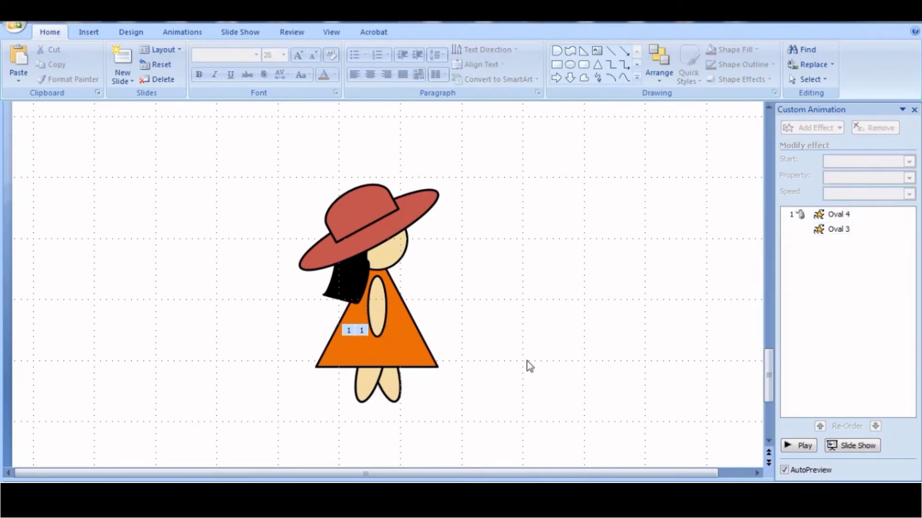
left_click(812, 446)
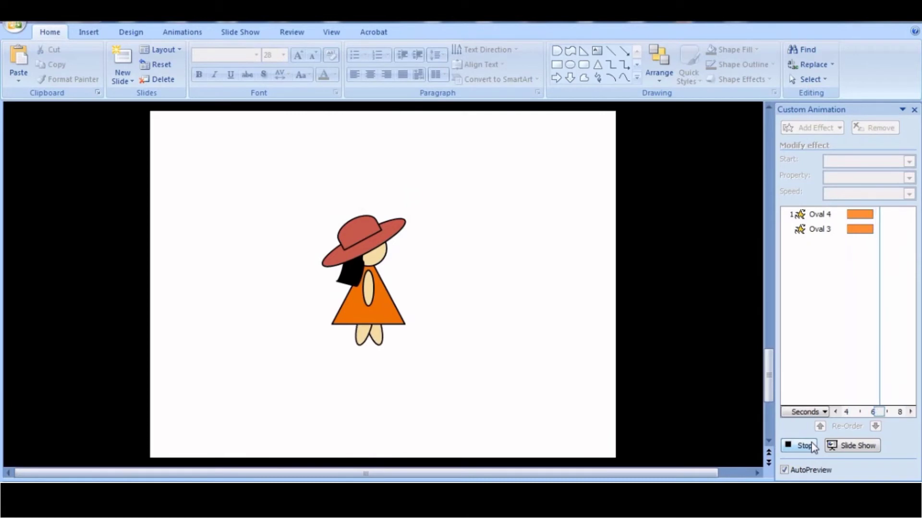
left_click(387, 391)
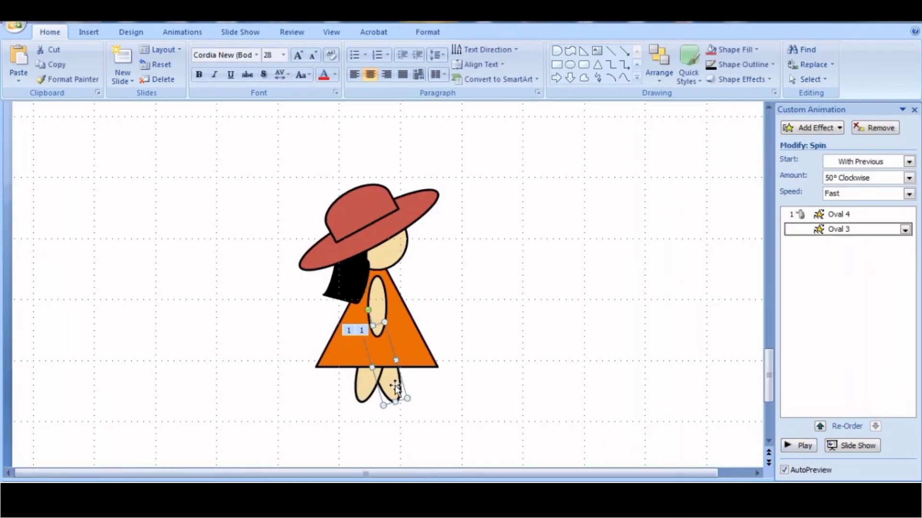
left_click(373, 373)
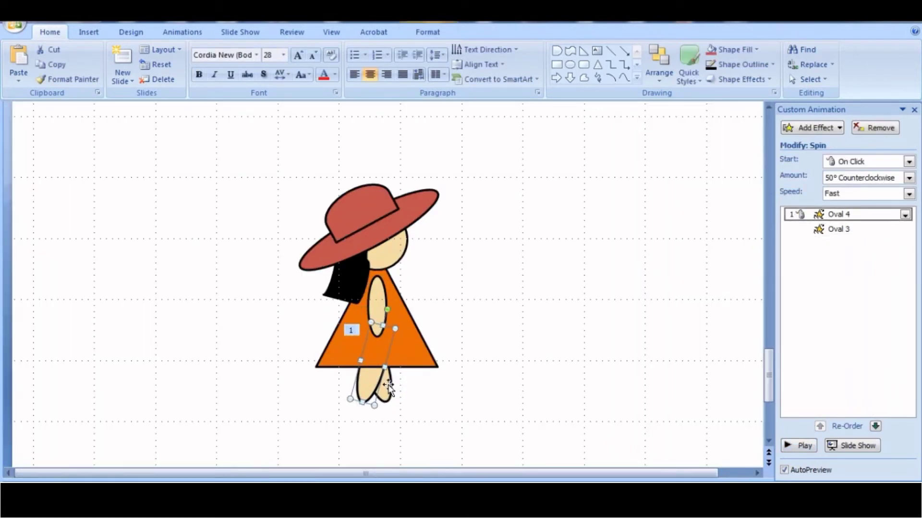
left_click(384, 390)
left_click(799, 446)
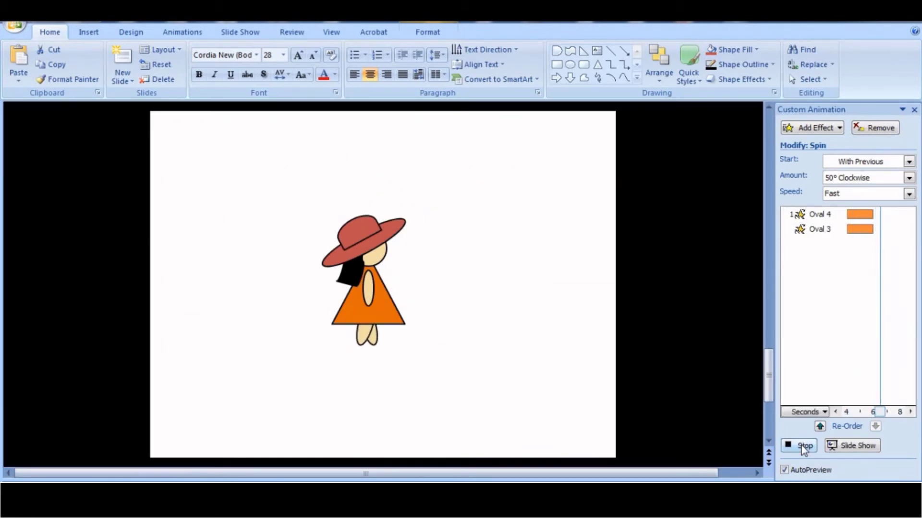
left_click(365, 384)
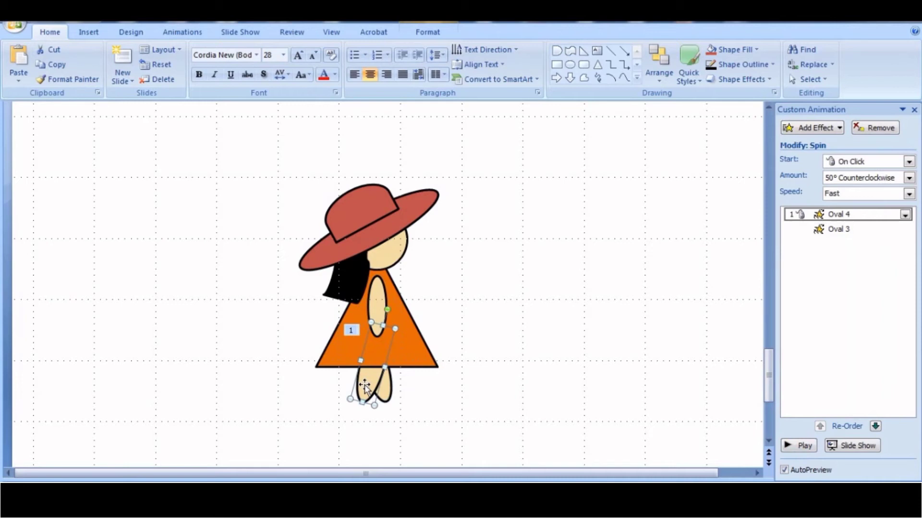
Step: Change Oval 3's spin amount to 55° clockwise and preview it
left_click(909, 178)
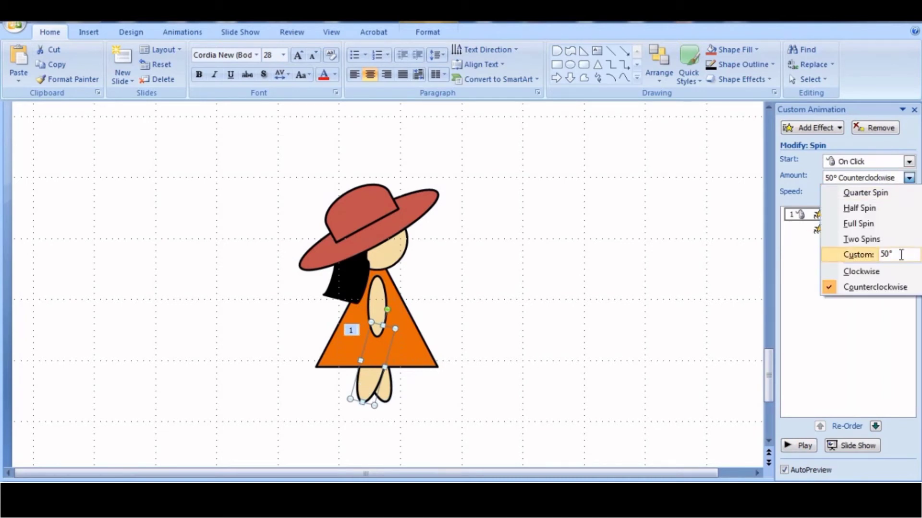
type("55")
key("Return")
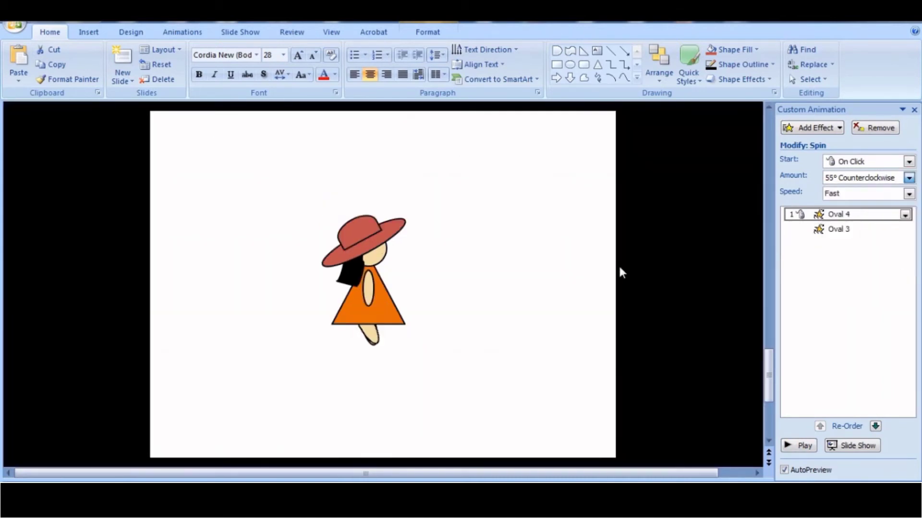
left_click(799, 230)
left_click(874, 179)
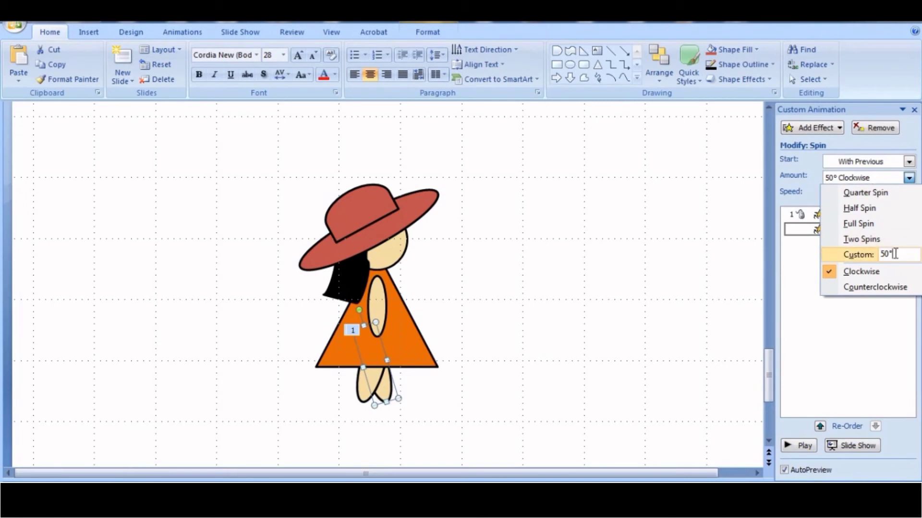
key("Return")
left_click(803, 452)
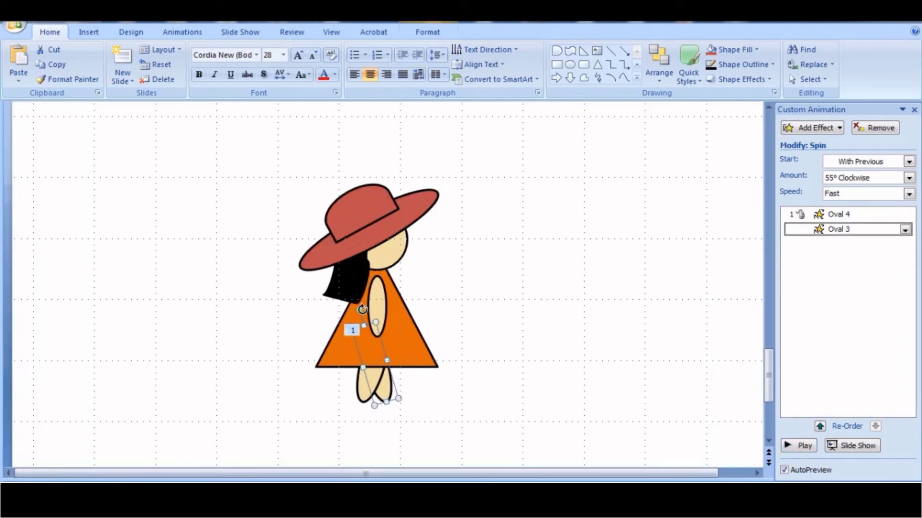
Step: Tilt leg Oval 3 slightly so it crosses Oval 4, previewing the spins
left_click_drag(359, 310, 355, 311)
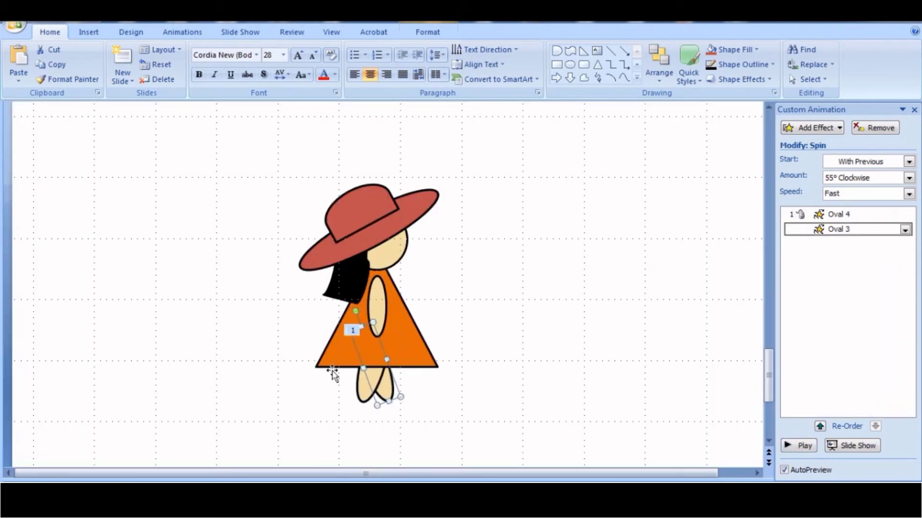
left_click(372, 379)
left_click(801, 446)
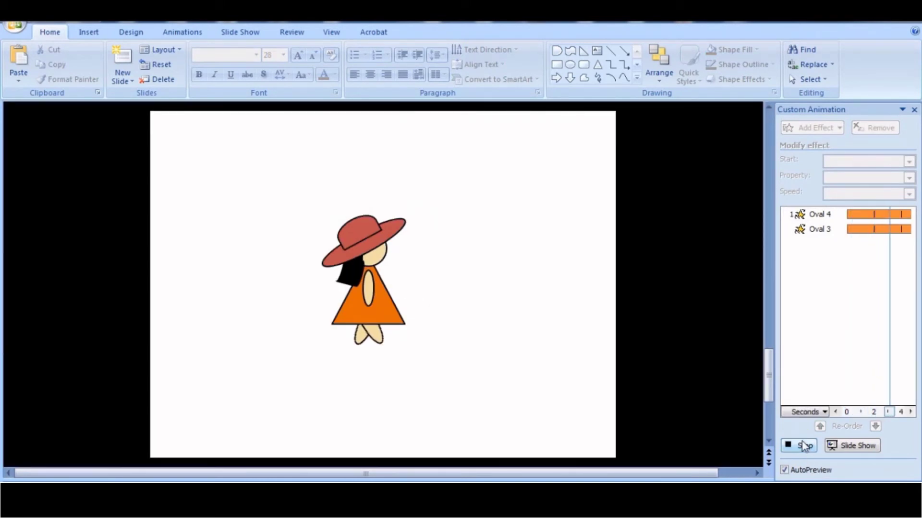
left_click(374, 381)
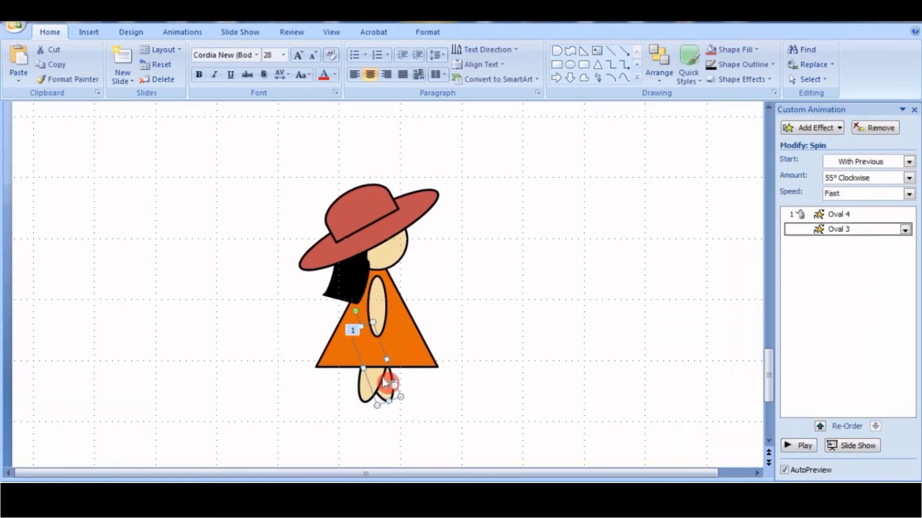
left_click(575, 315)
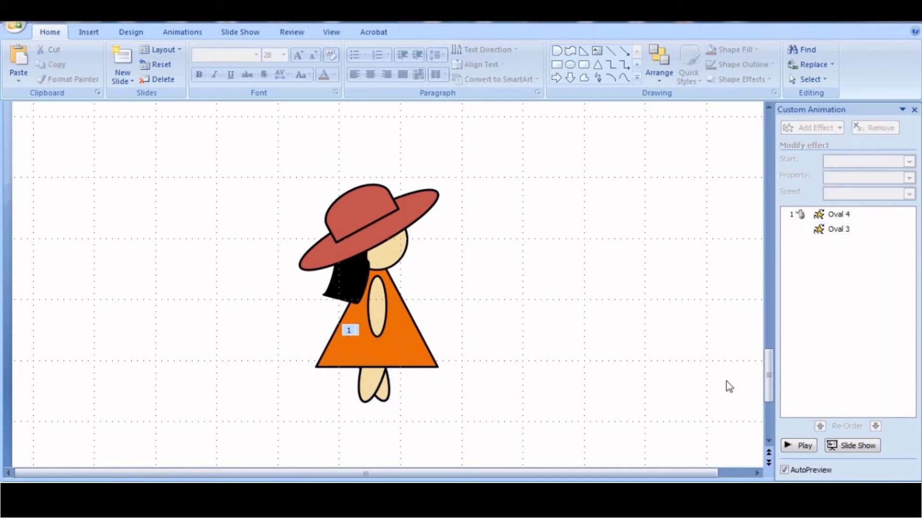
Step: Rotate leg Oval 3 to a new angle, previewing the leg animation before and after
left_click(797, 445)
left_click(387, 394)
left_click_drag(354, 310, 351, 313)
left_click(790, 446)
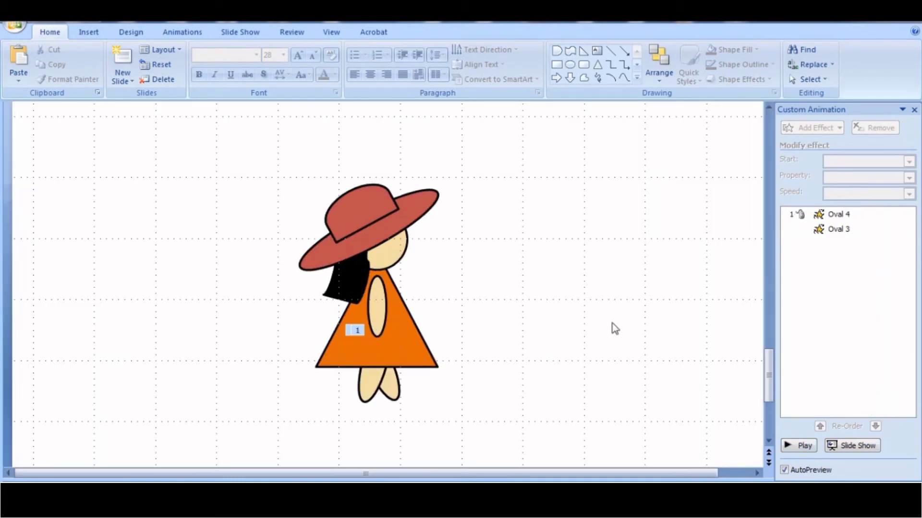
Step: Select all the girl's shapes and group them into Group 11
left_click_drag(265, 154, 523, 438)
left_click(522, 439)
left_click(381, 307)
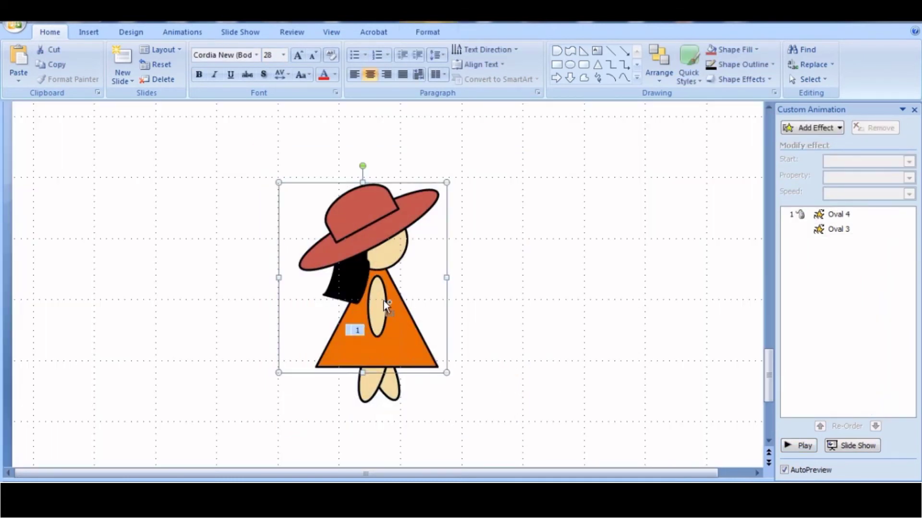
right_click(384, 301)
left_click(530, 356)
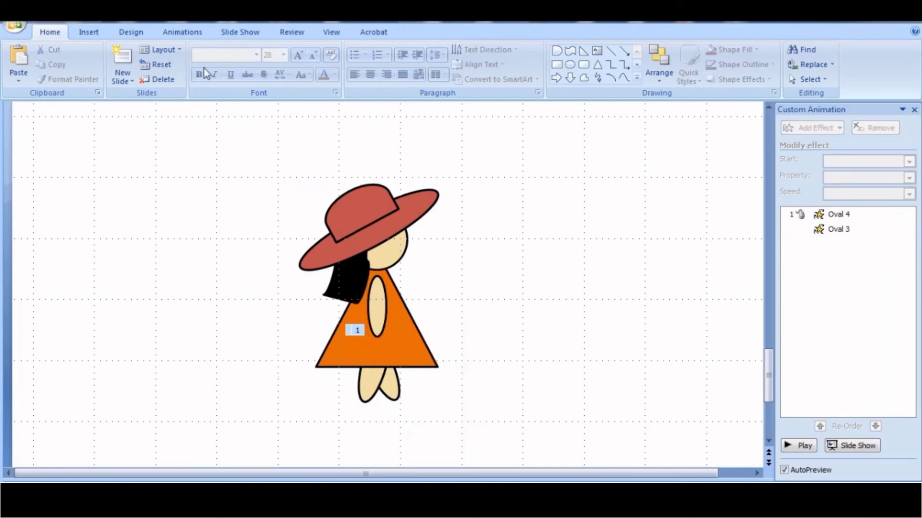
Step: Add a Right motion path to the girl group and both leg ovals
left_click_drag(263, 143, 497, 436)
scroll(384, 288, "down", 3)
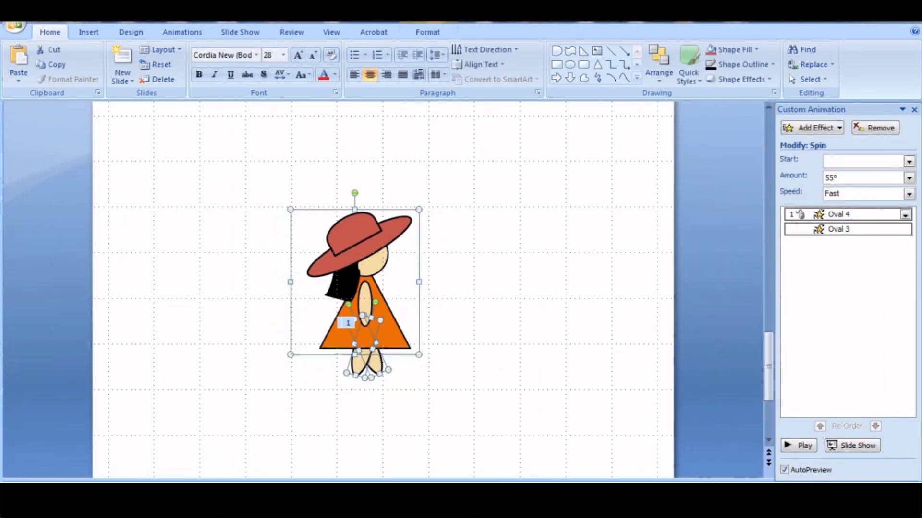
left_click(816, 128)
mouse_move(803, 189)
left_click(679, 282)
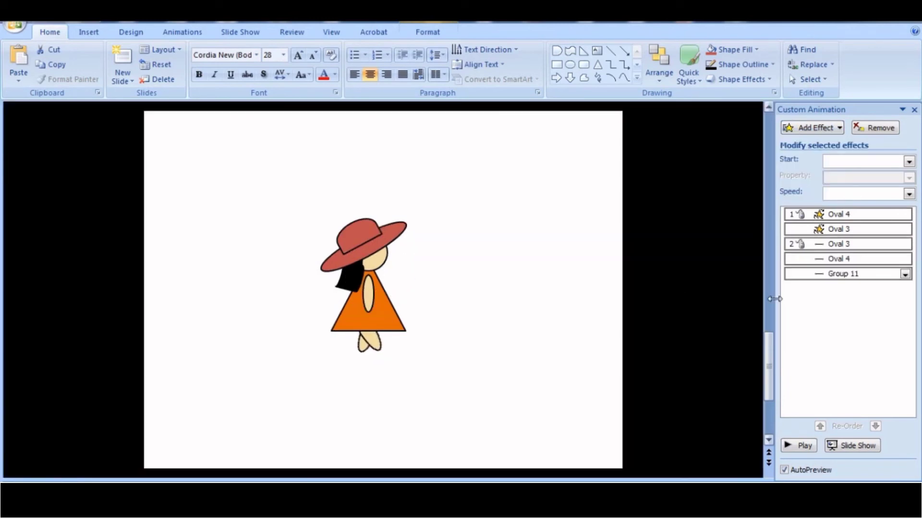
left_click(822, 244)
left_click(908, 162)
Step: Set the motion paths and Oval 4's spin to start With Previous
left_click(859, 181)
left_click(872, 214)
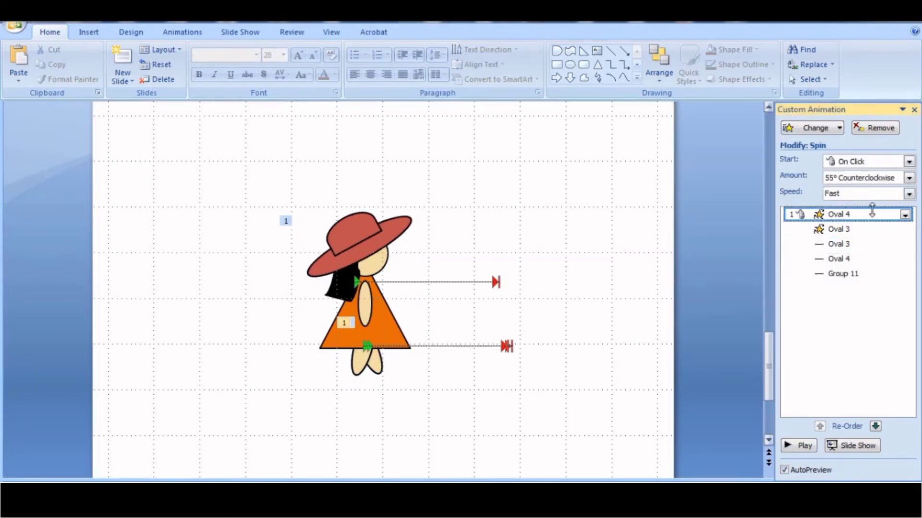
left_click(909, 161)
left_click(864, 185)
Step: Set the Oval 3, Oval 4 and Group 11 Right paths to Very Slow and preview the walk
left_click(859, 244)
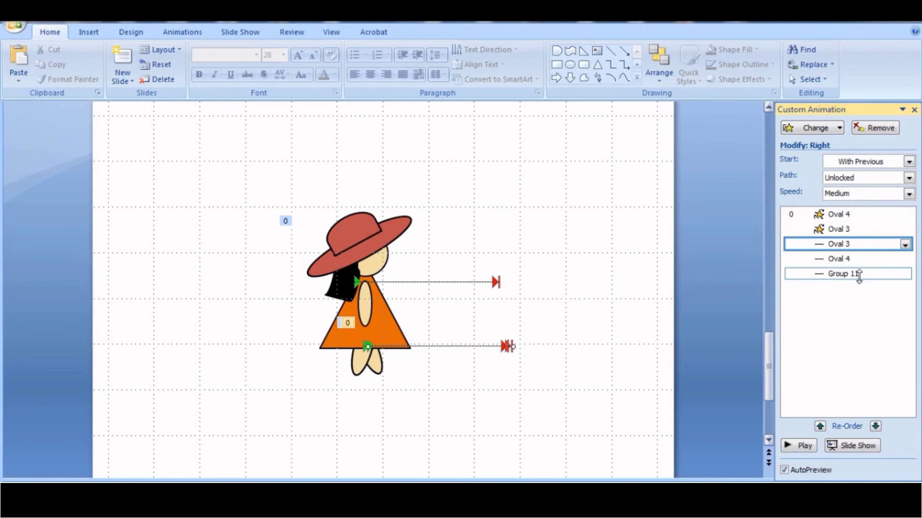
left_click(858, 273, "shift")
left_click(800, 445)
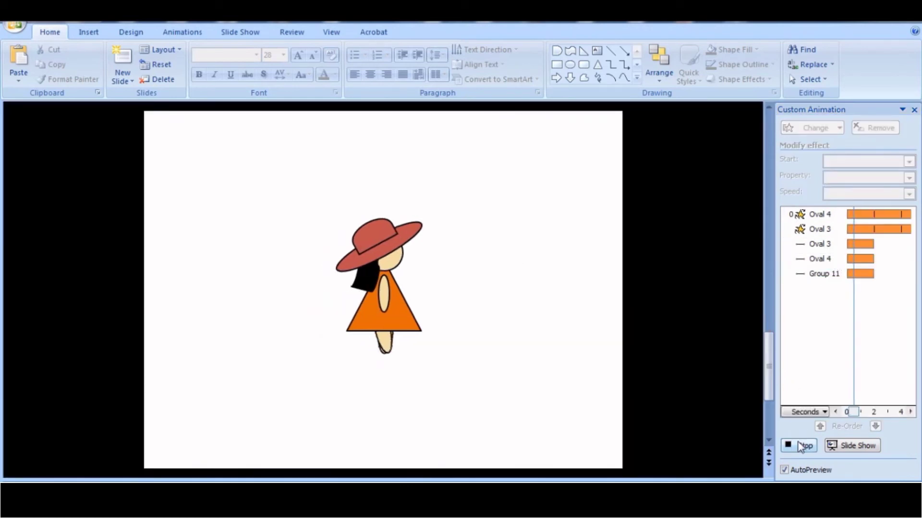
left_click(800, 446)
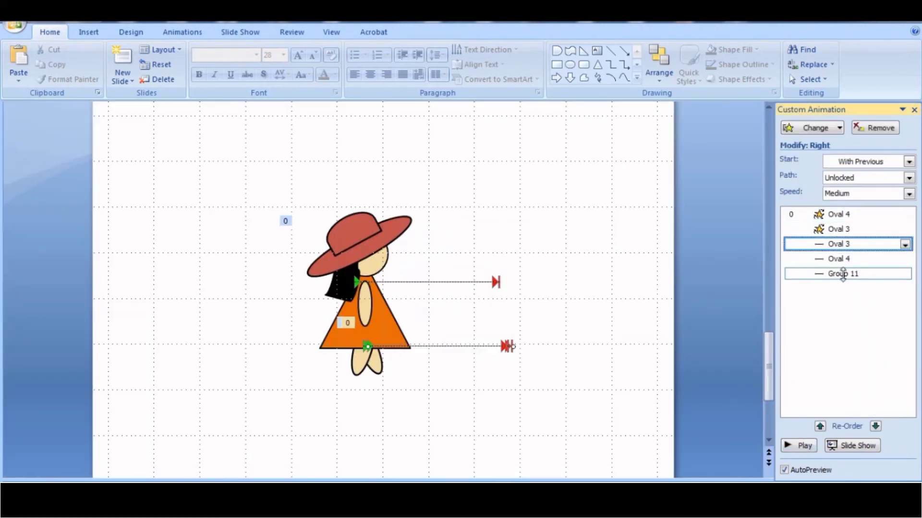
left_click(909, 193)
left_click(898, 207)
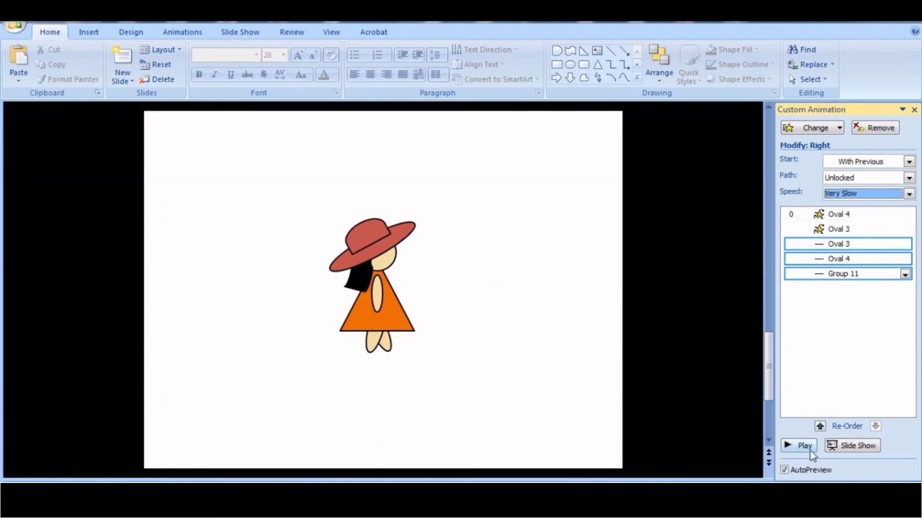
left_click(799, 445)
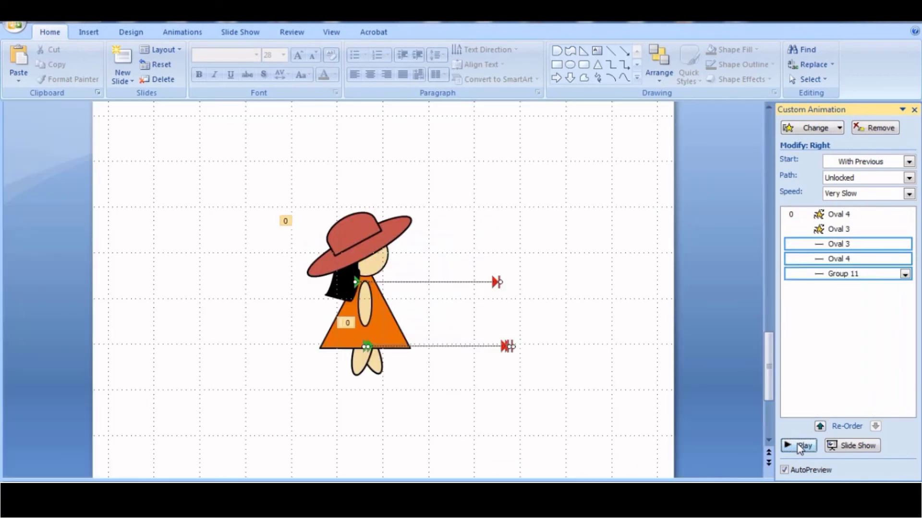
Step: Turn on Smooth end for Oval 3's 55° spin in its Effect settings
left_click(840, 214)
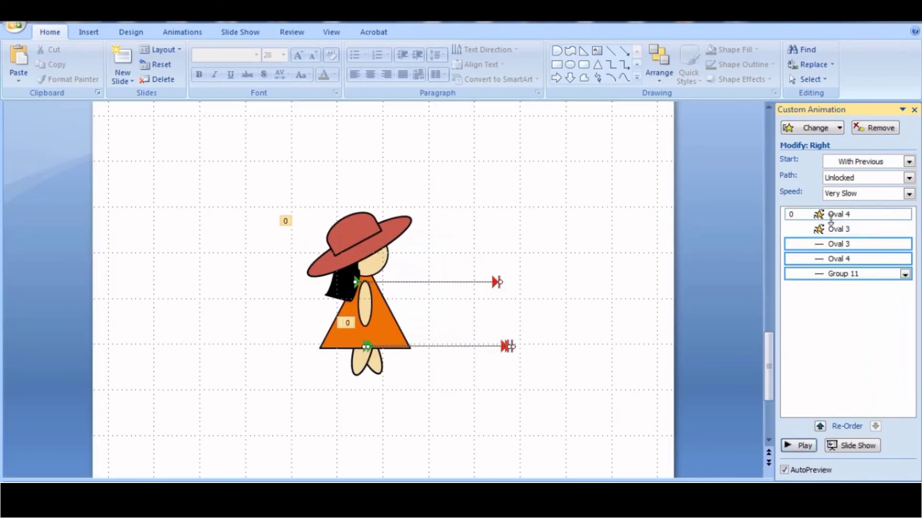
left_click(864, 229)
left_click(905, 230)
left_click(825, 307)
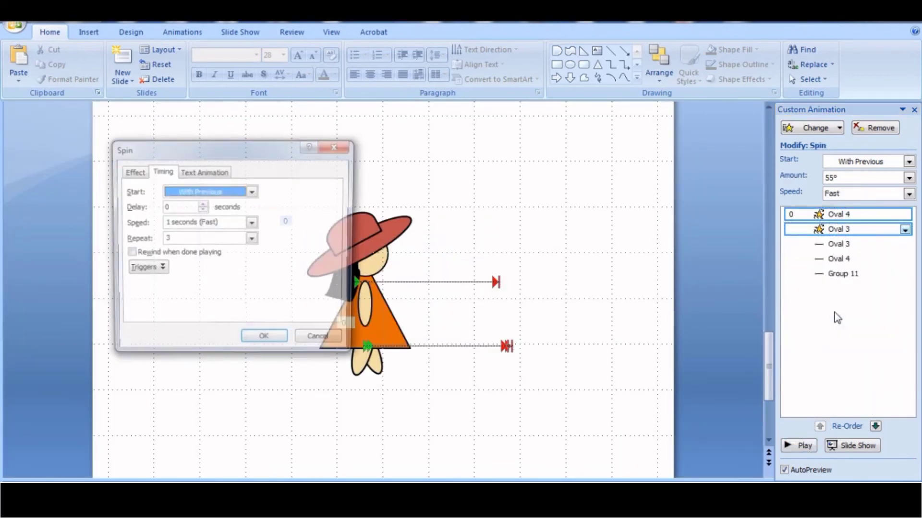
left_click(143, 169)
left_click(244, 221)
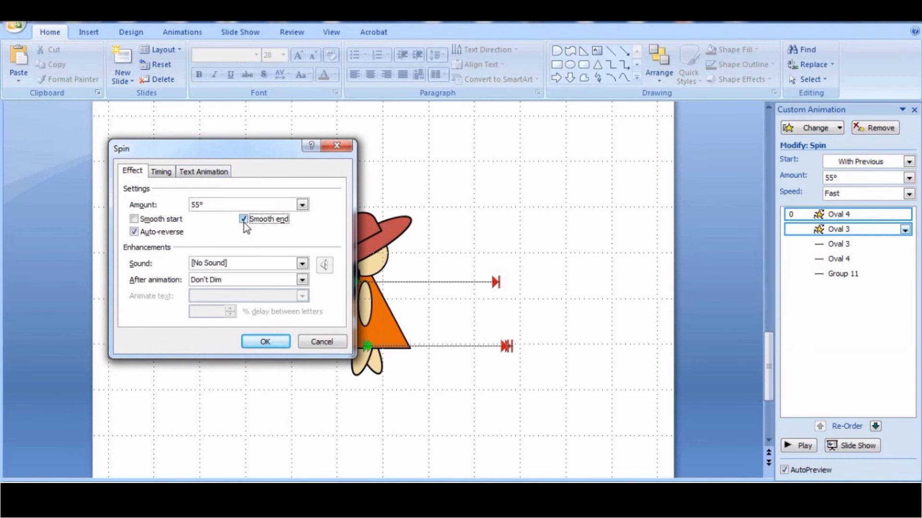
left_click(265, 341)
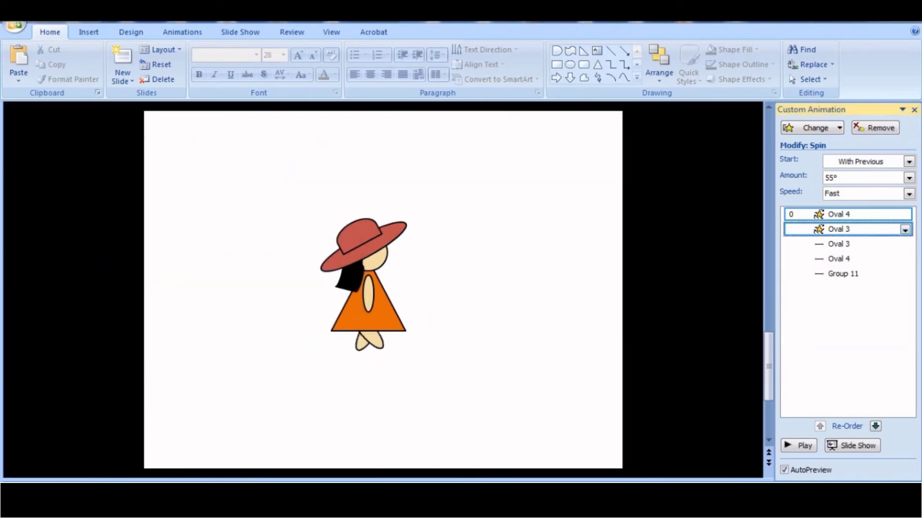
Step: Reopen Oval 3's spin Effect settings to verify the smooth end, then confirm
left_click(905, 230)
left_click(905, 229)
left_click(905, 229)
left_click(837, 309)
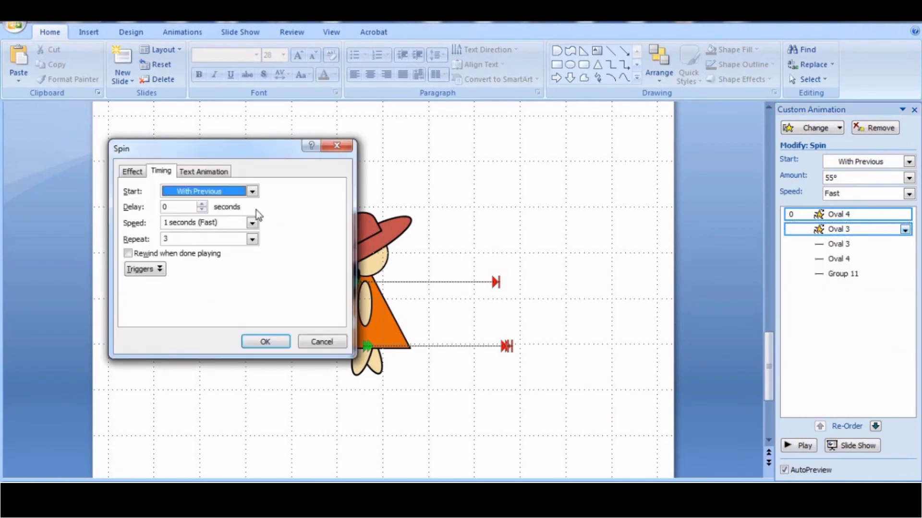
left_click(139, 175)
left_click(252, 344)
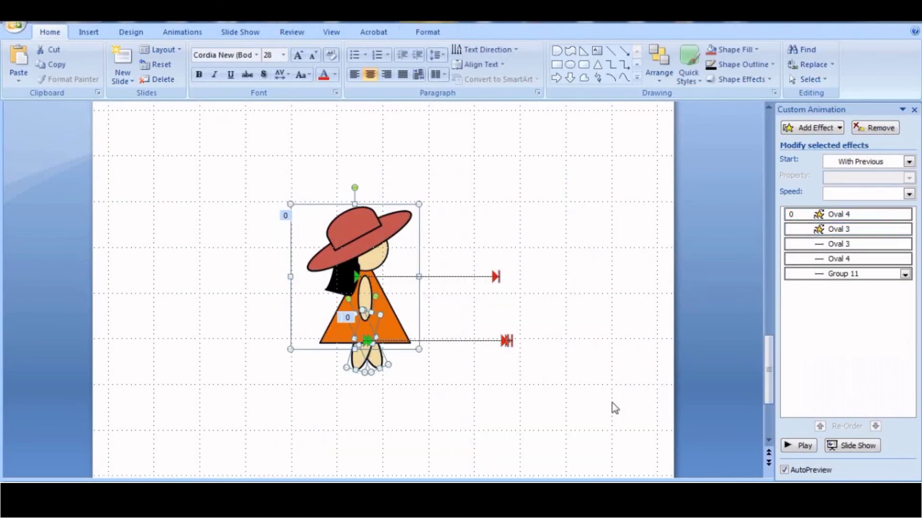
Step: Select the whole girl figure with her motion paths and nudge it one step left
left_click(614, 408)
left_click_drag(216, 153, 538, 469)
key("Left")
key("Left")
key("Left")
key("Left")
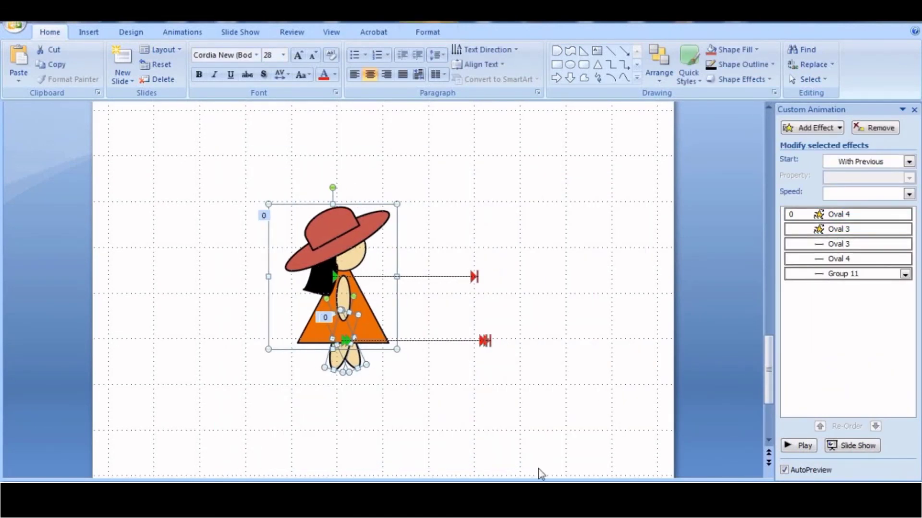
left_click(512, 387)
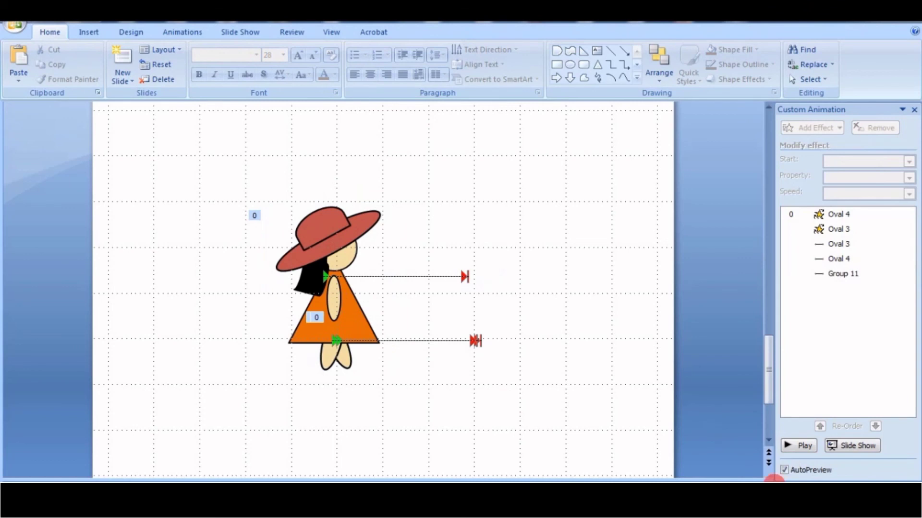